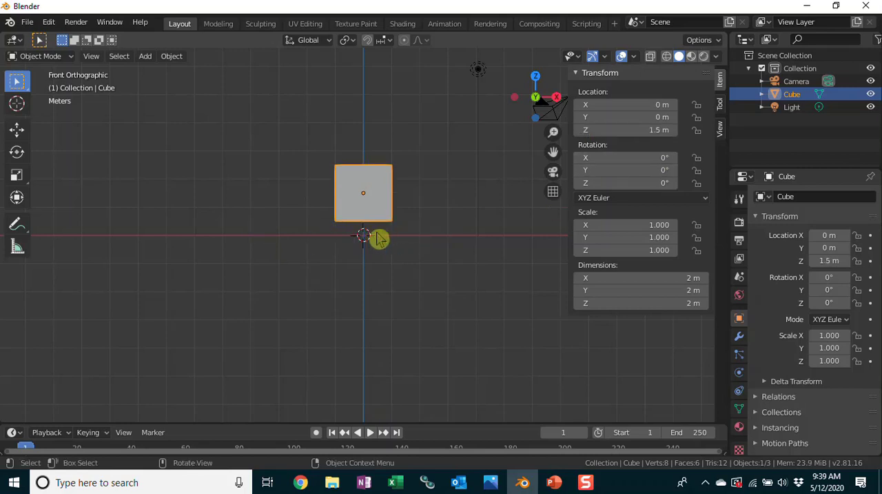
Add a plane mesh at the origin and scale it up to about 42 m square.
middle_drag(475, 219, 406, 278)
click(406, 278)
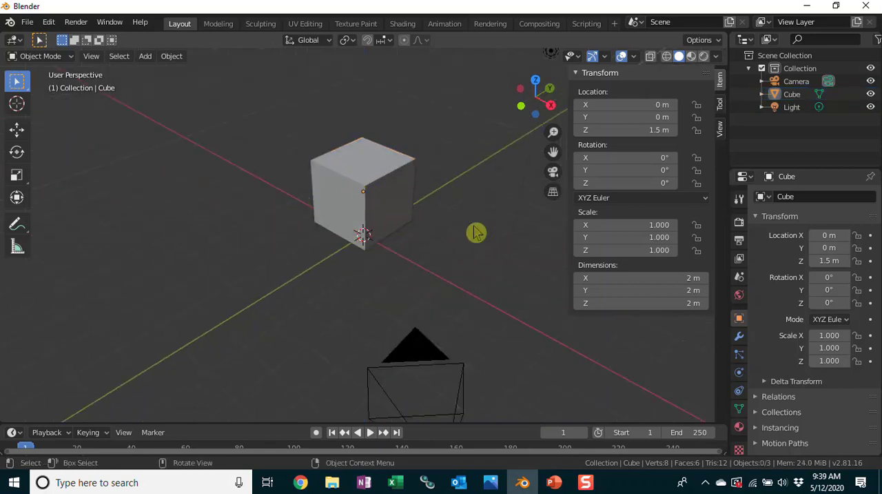
scroll(468, 231, down, 2)
scroll(464, 232, up, 2)
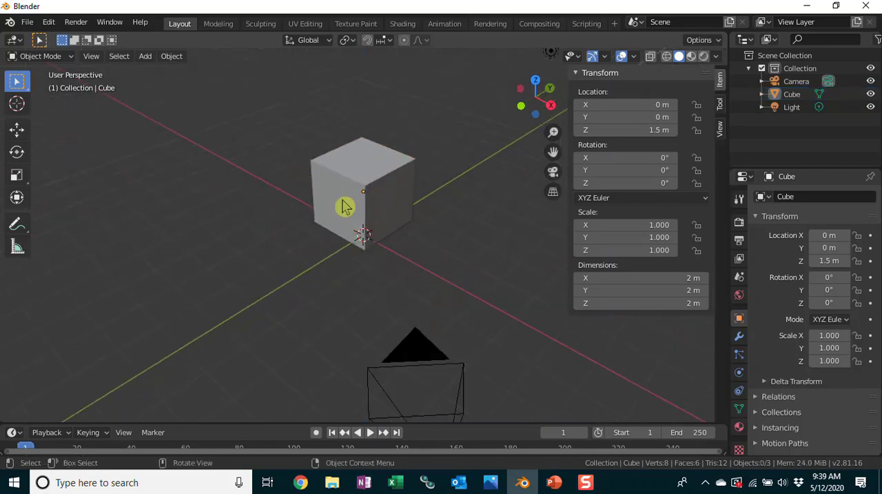
key(shift+a)
mouse_move(158, 103)
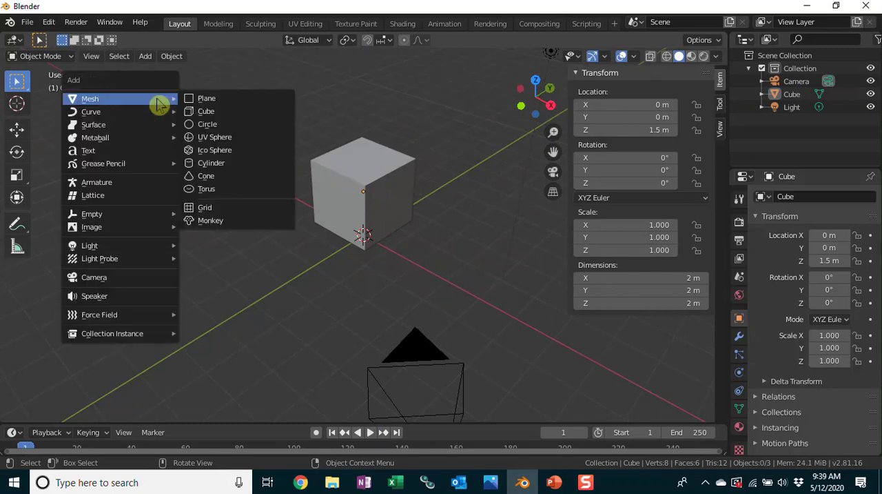
click(214, 104)
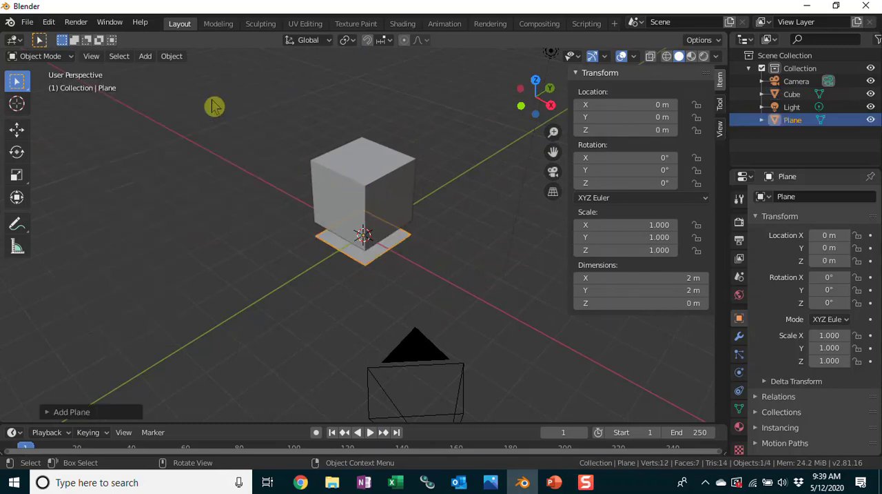
key(s)
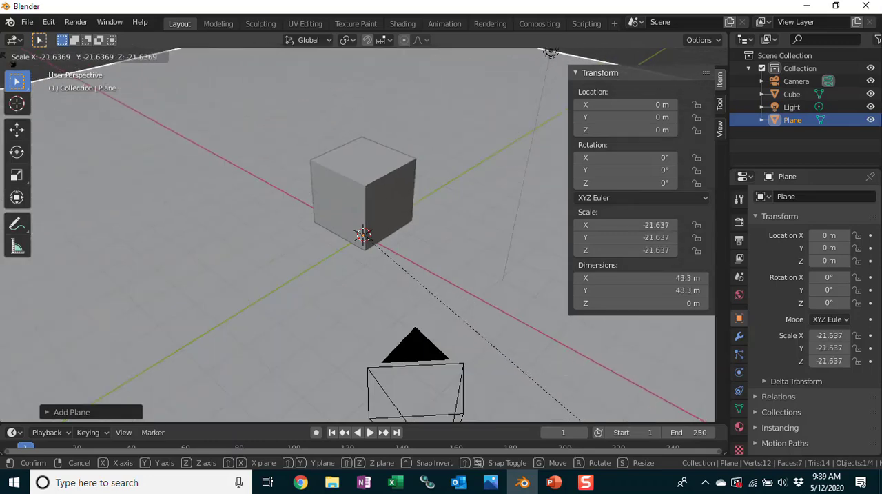
click(69, 102)
Move the cube along the X axis to about -14.5 m, near the edge of the plane.
middle_drag(407, 304, 487, 278)
key(KP_1)
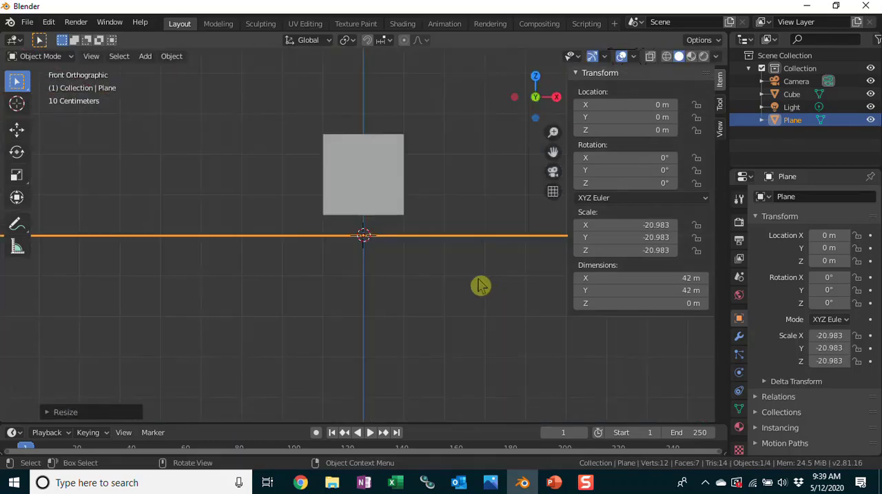
click(366, 182)
middle_drag(421, 199, 449, 235)
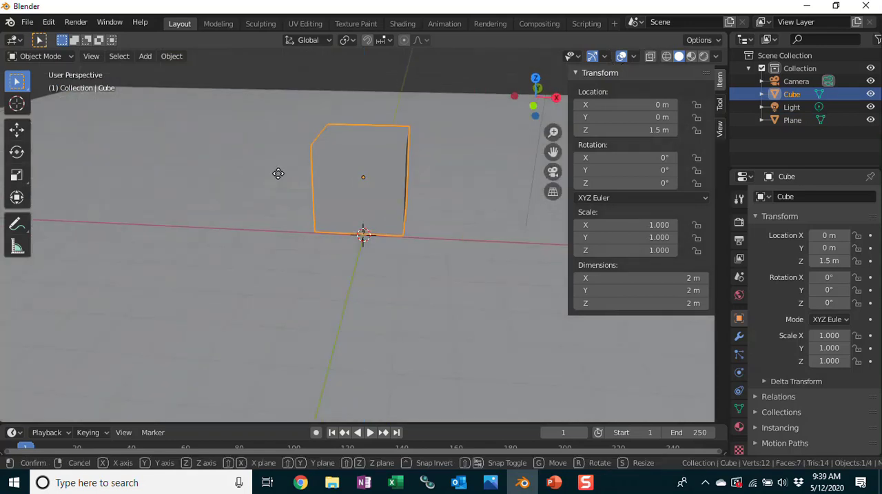
key(g)
key(x)
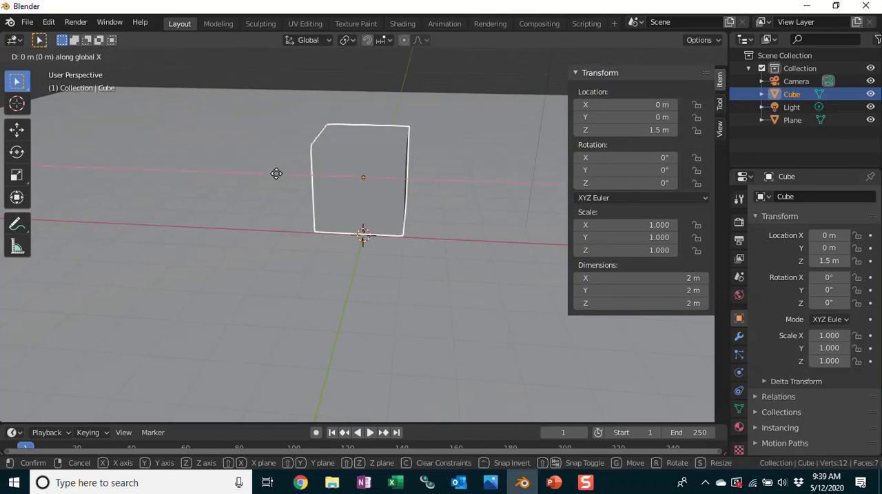
click(634, 181)
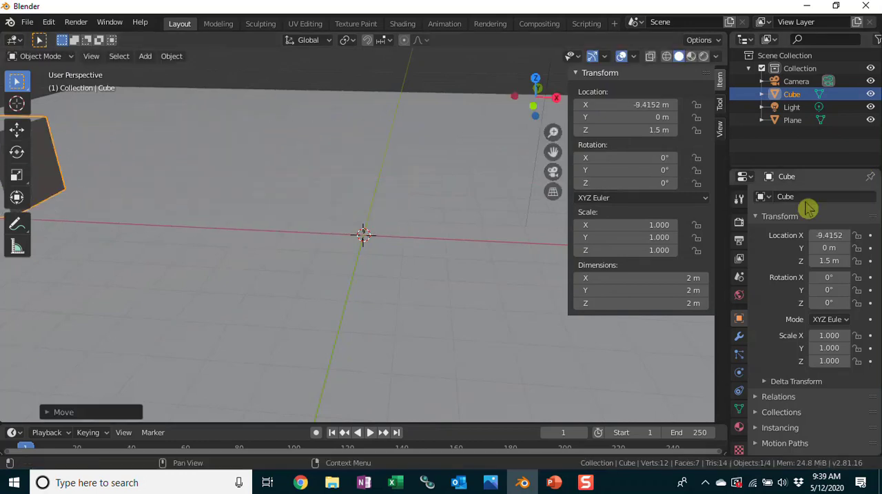
scroll(235, 213, down, 4)
scroll(267, 213, down, 1)
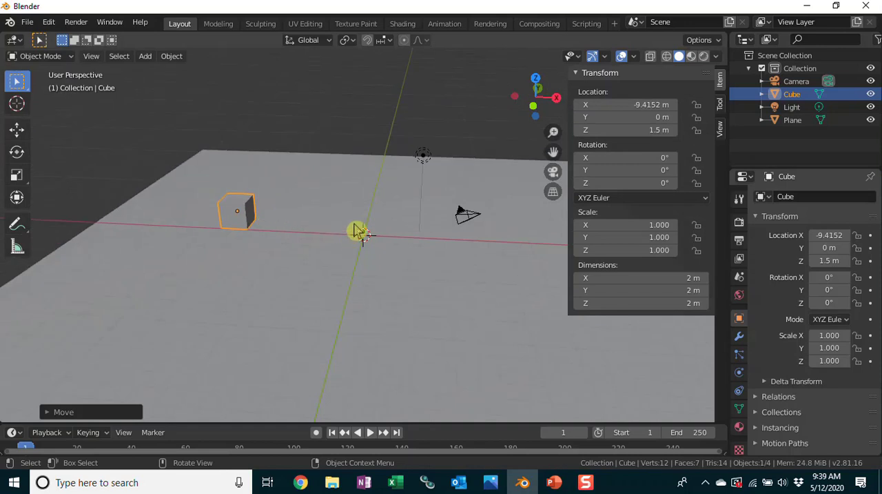
key(g)
key(x)
click(224, 229)
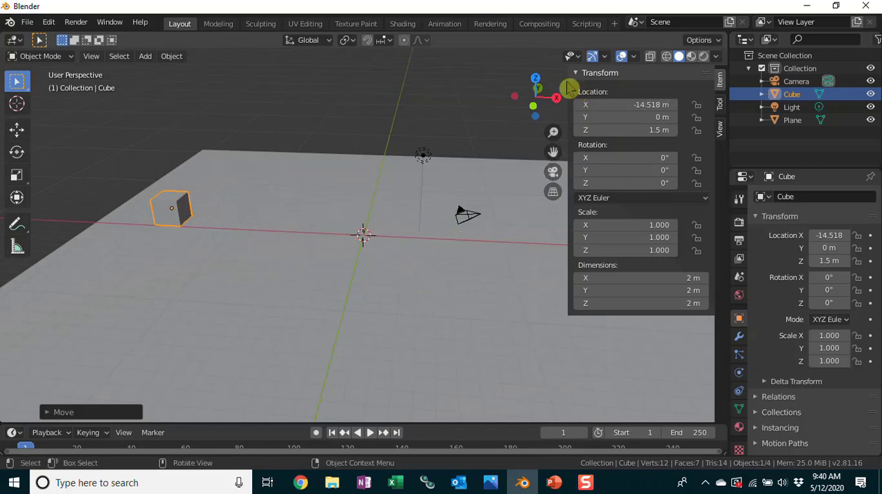
Enable Rigid Body physics on the plane and set its type to Passive.
drag(568, 81, 694, 246)
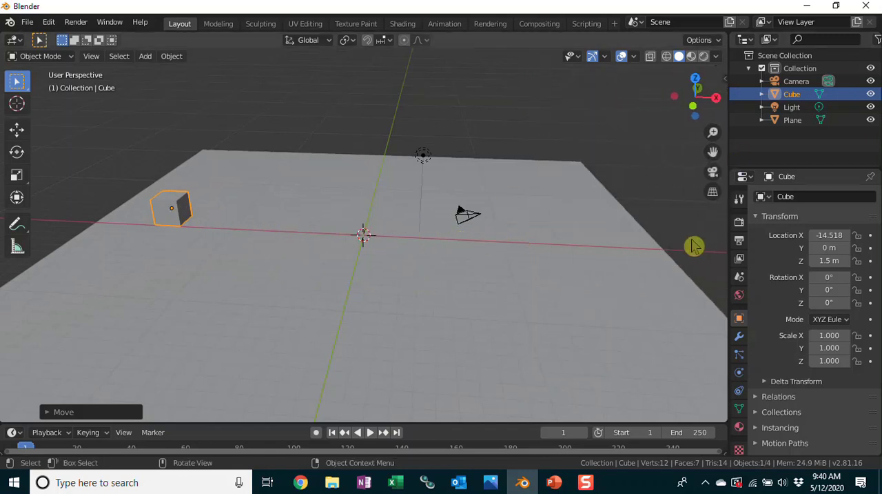
click(691, 244)
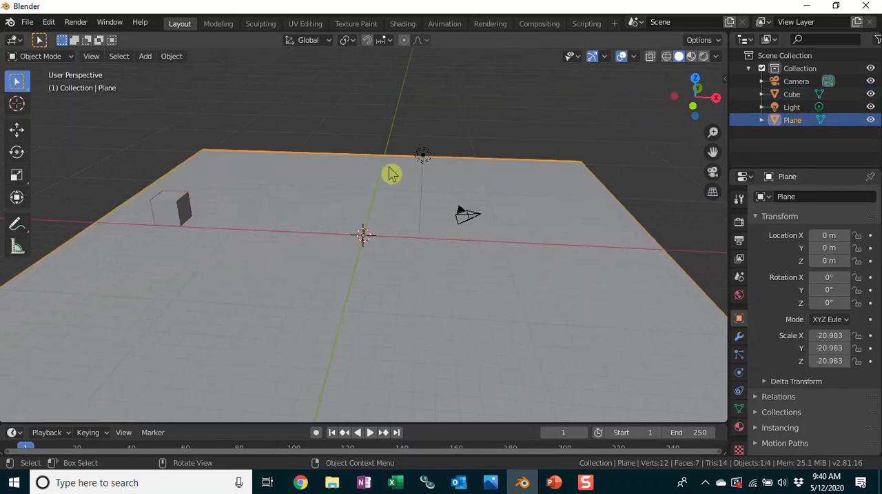
click(740, 373)
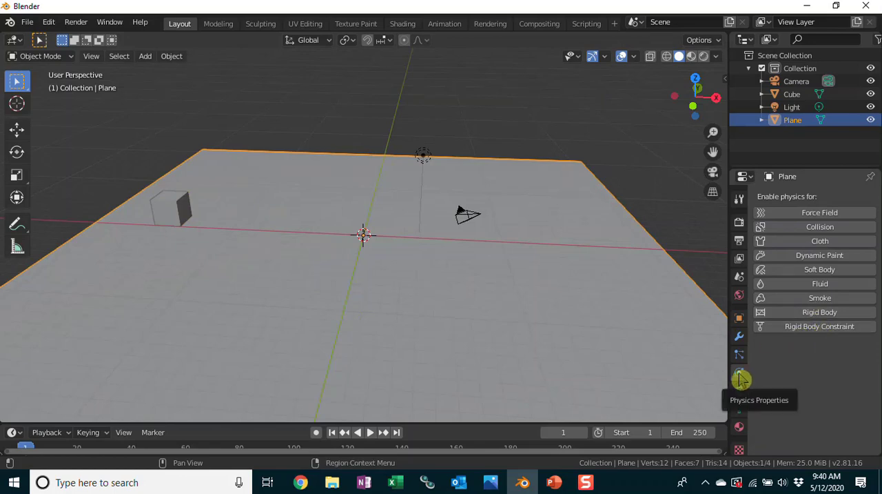
click(817, 315)
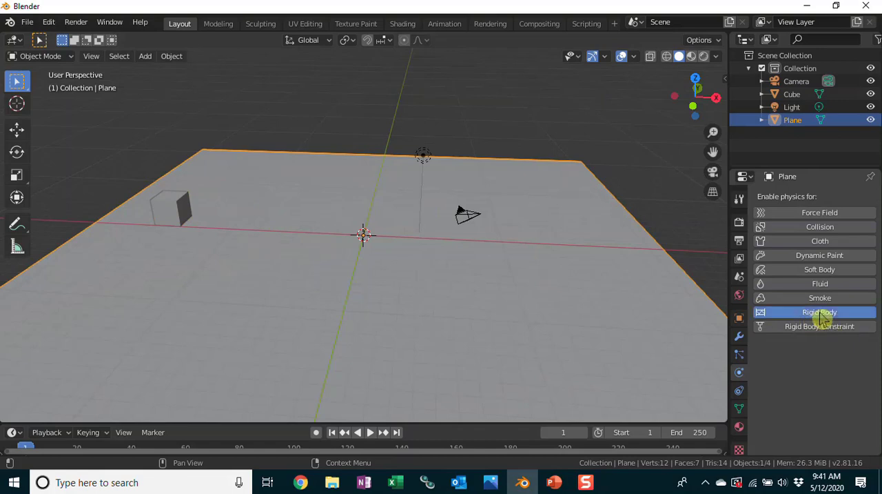
drag(729, 248, 659, 248)
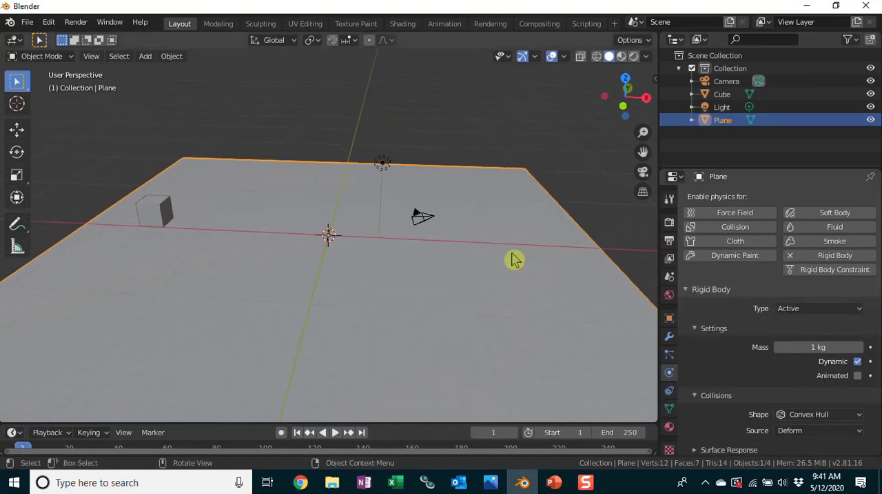
click(819, 309)
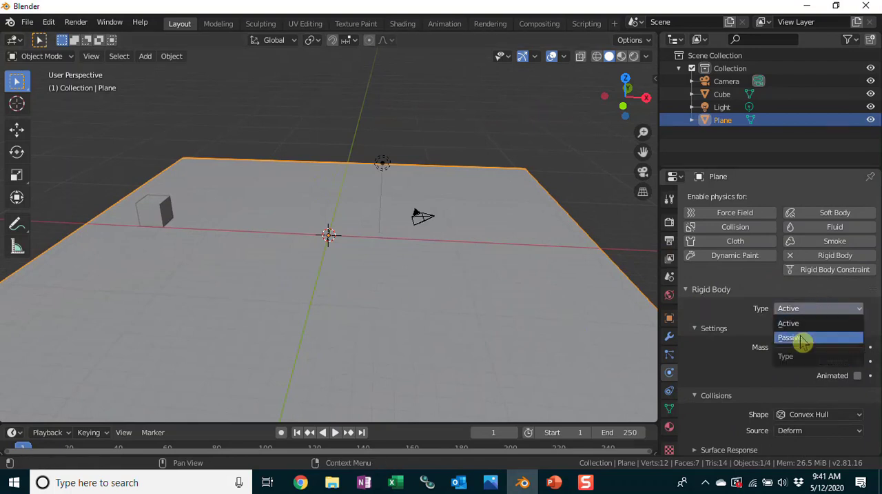
click(804, 341)
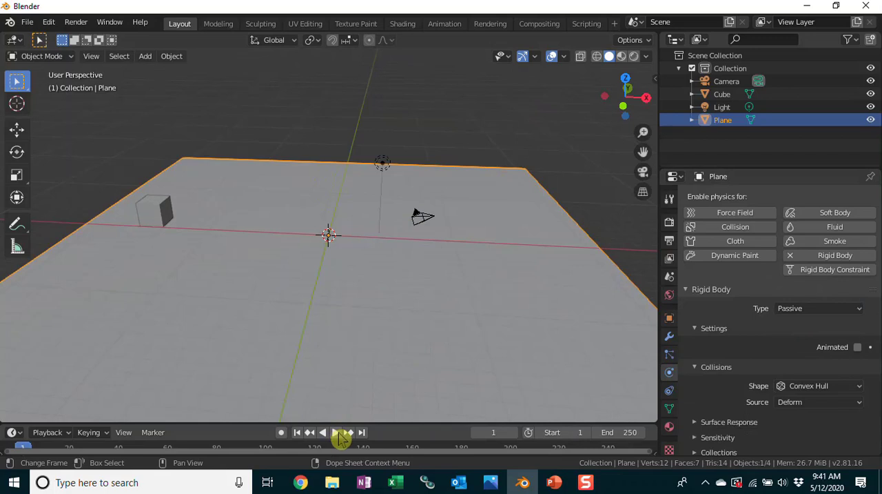
Raise the cube along the Z axis well above the plane.
click(158, 212)
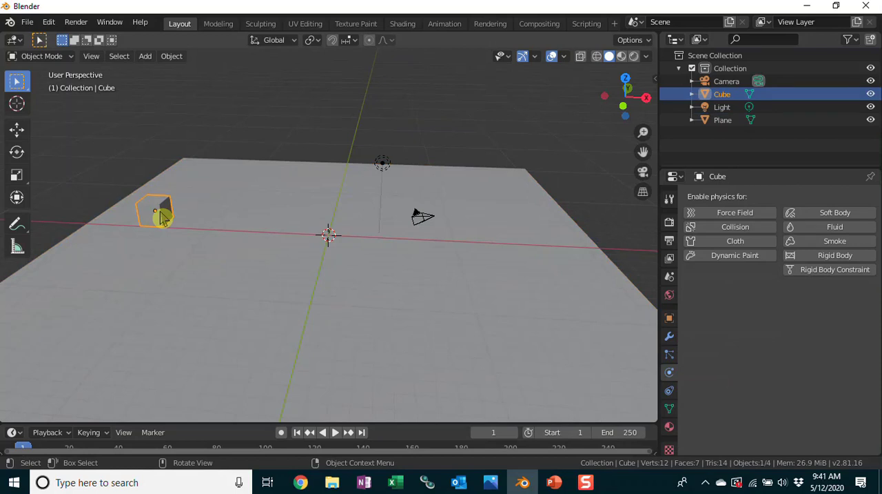
key(g)
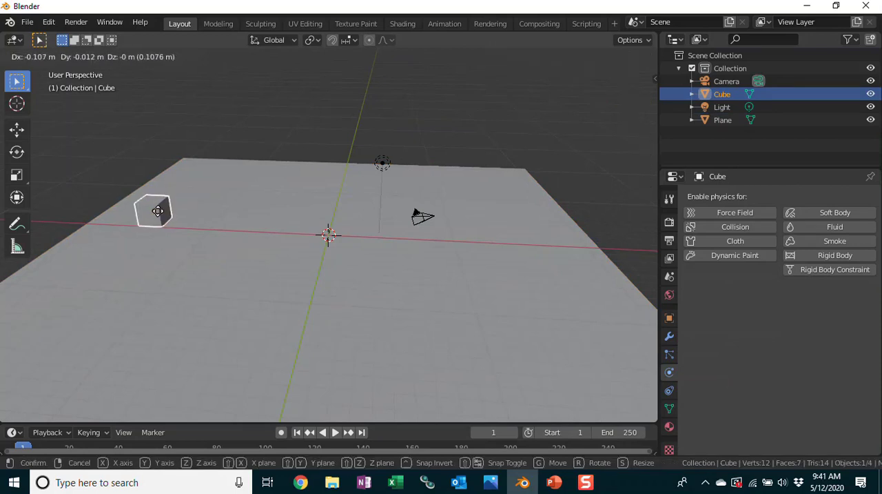
key(z)
click(160, 90)
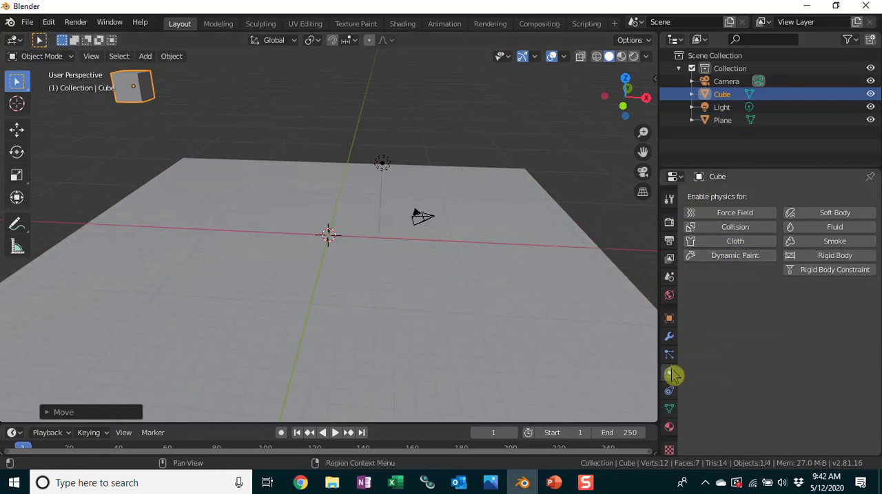
Enable Rigid Body physics on the cube and play the simulation to test its fall.
click(822, 256)
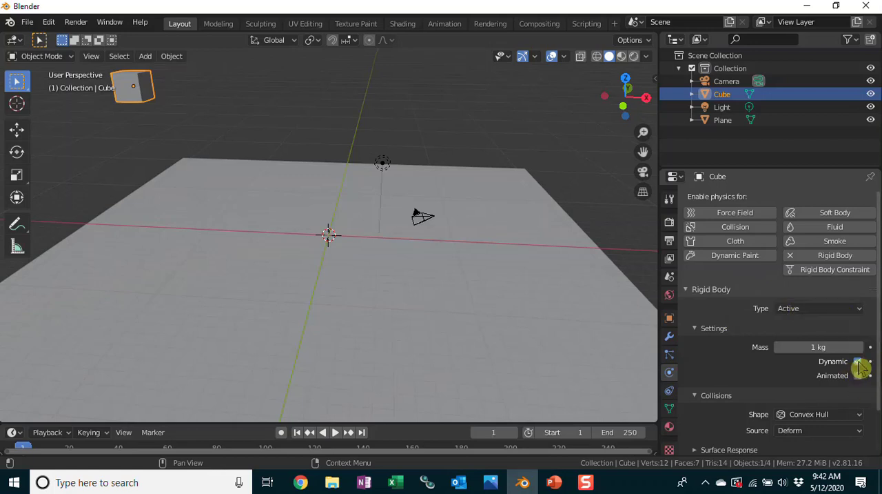
scroll(827, 390, down, 2)
scroll(772, 338, up, 2)
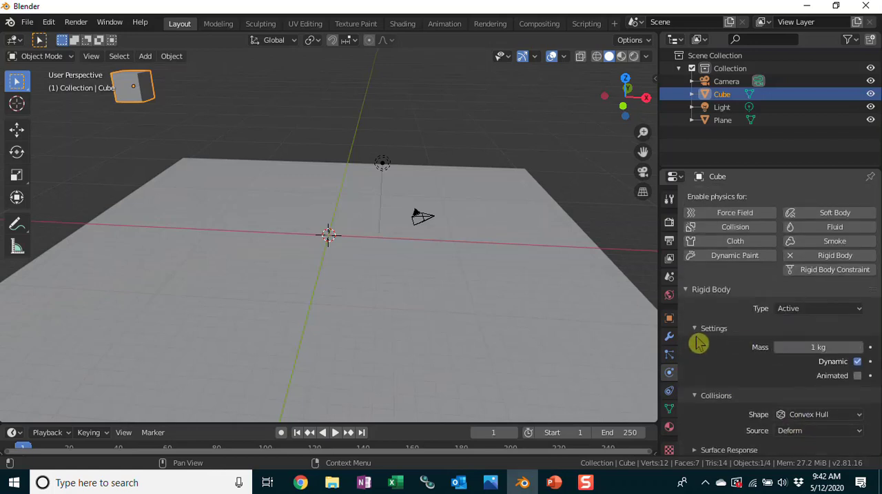
click(334, 432)
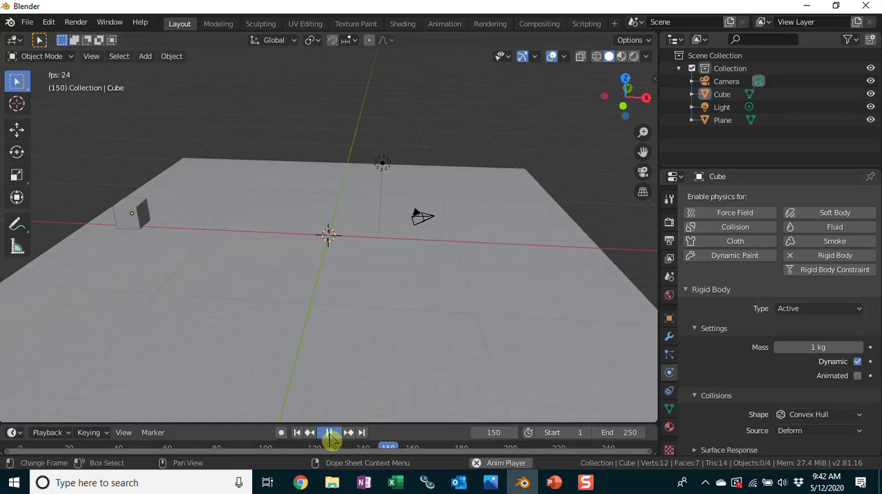
click(330, 432)
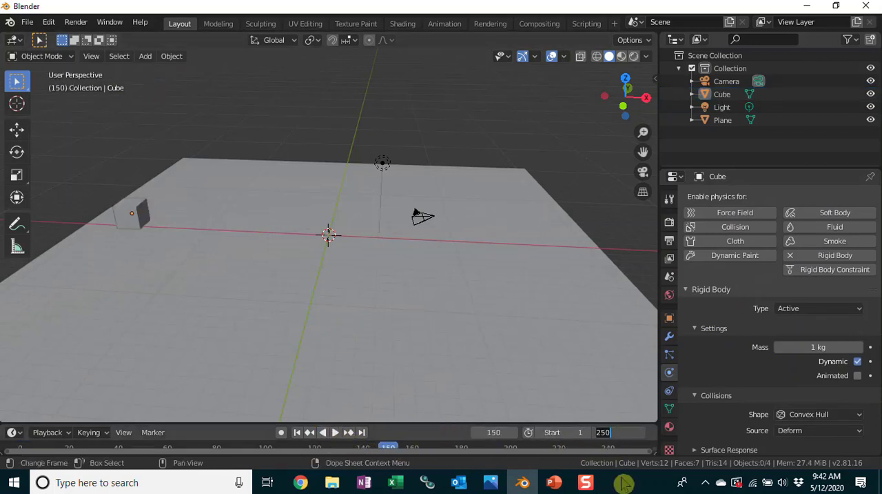
Set the animation's end frame to 60 and play the simulation again.
key(Return)
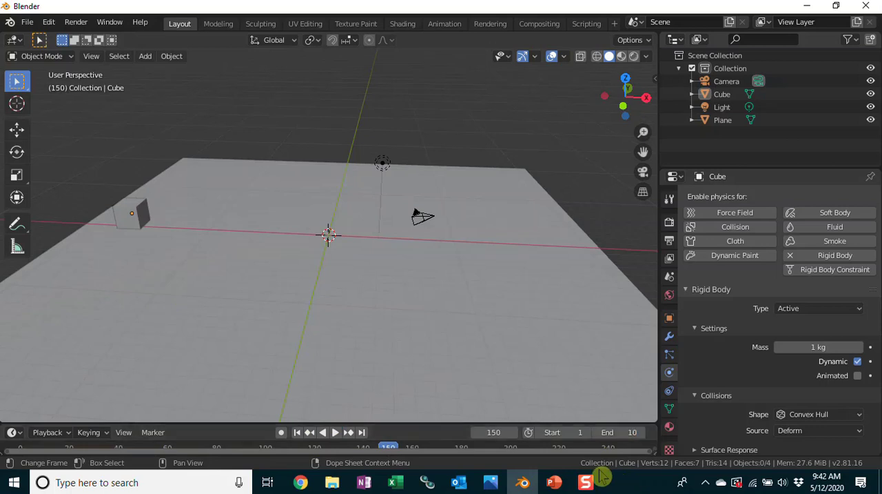
click(336, 433)
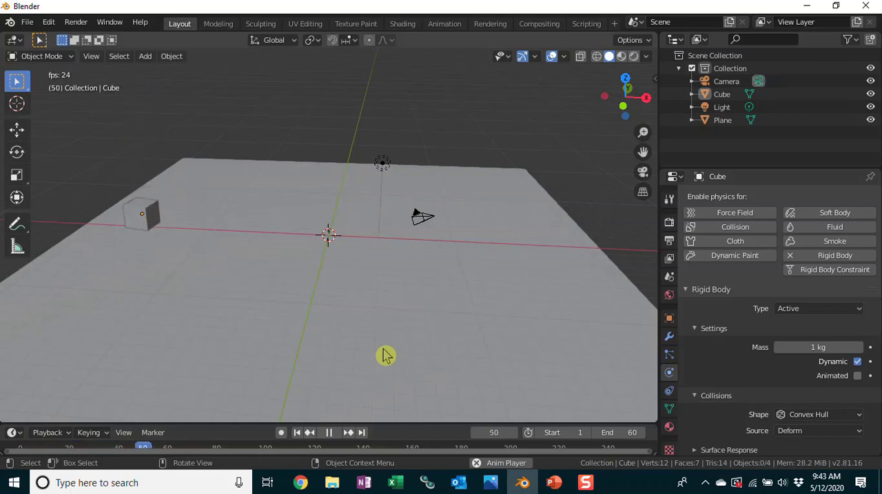
click(329, 431)
Test the plane as an Active rigid body in playback and switch its type back to Passive.
click(377, 285)
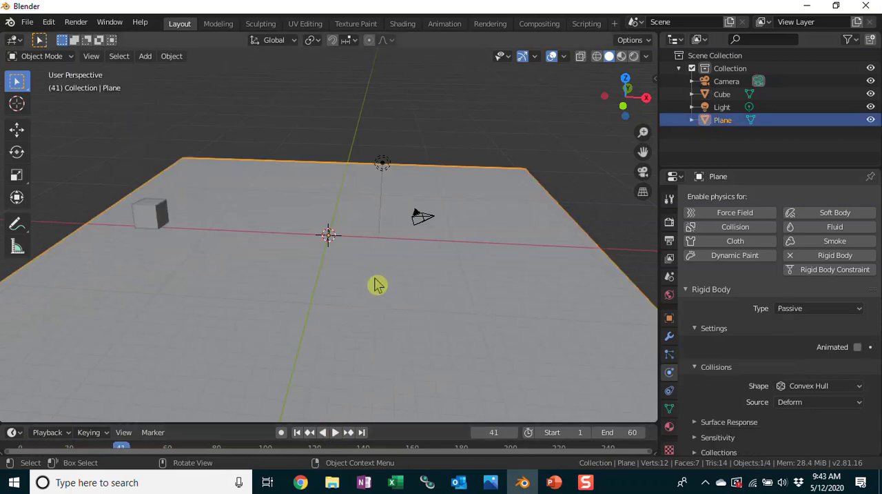
click(801, 310)
click(803, 324)
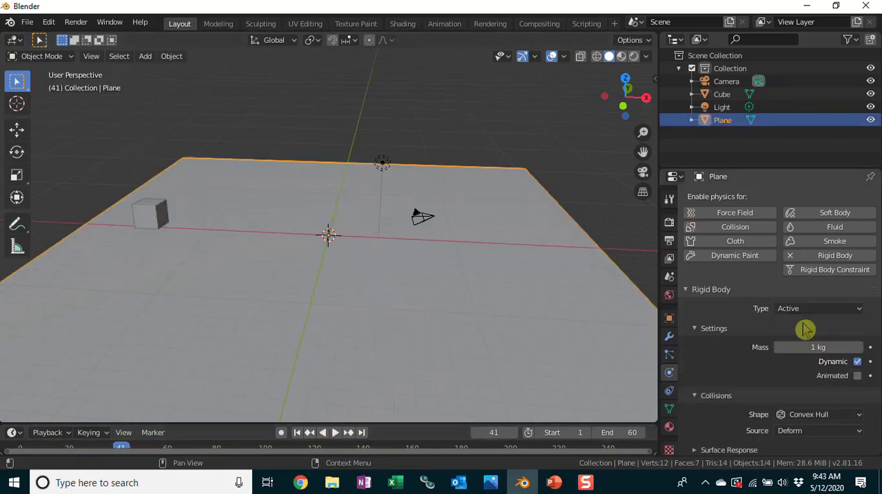
click(336, 432)
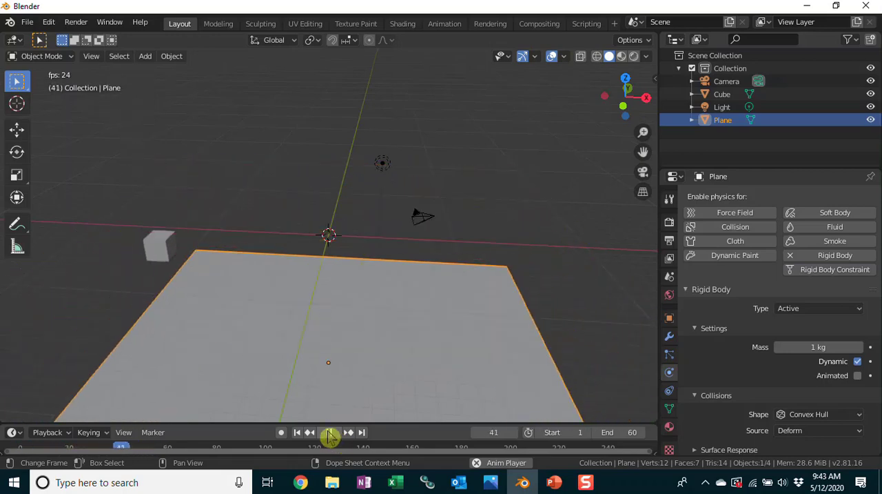
click(332, 433)
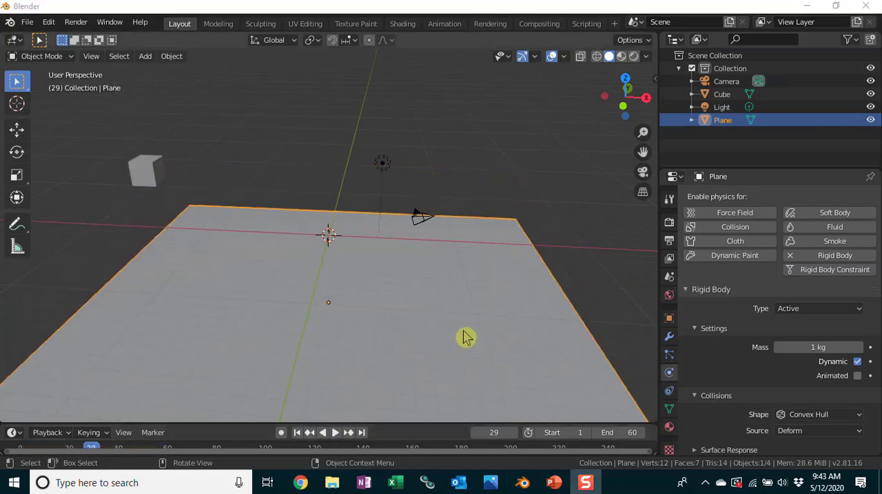
click(800, 311)
click(792, 337)
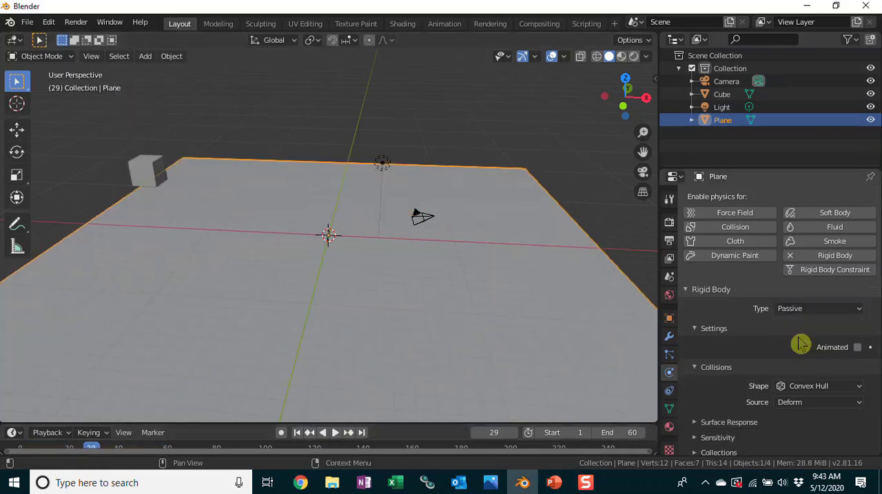
Set the cube's Z location to 1.5 m.
click(146, 171)
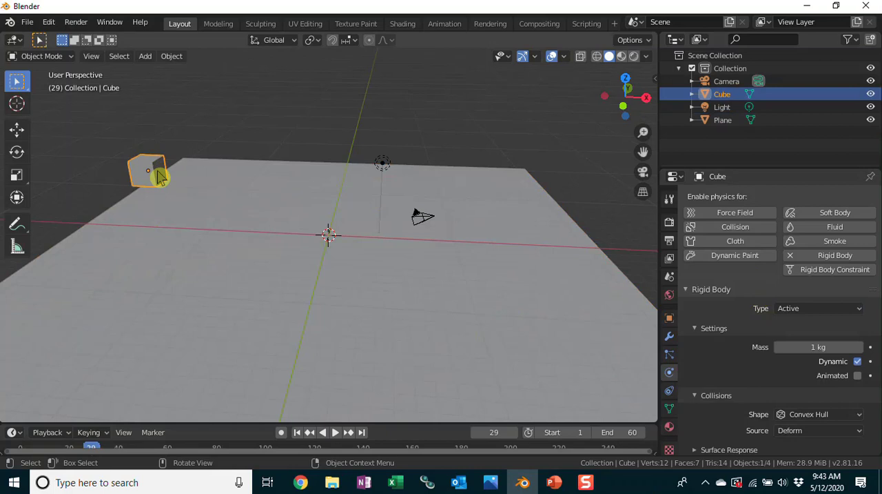
key(n)
click(572, 130)
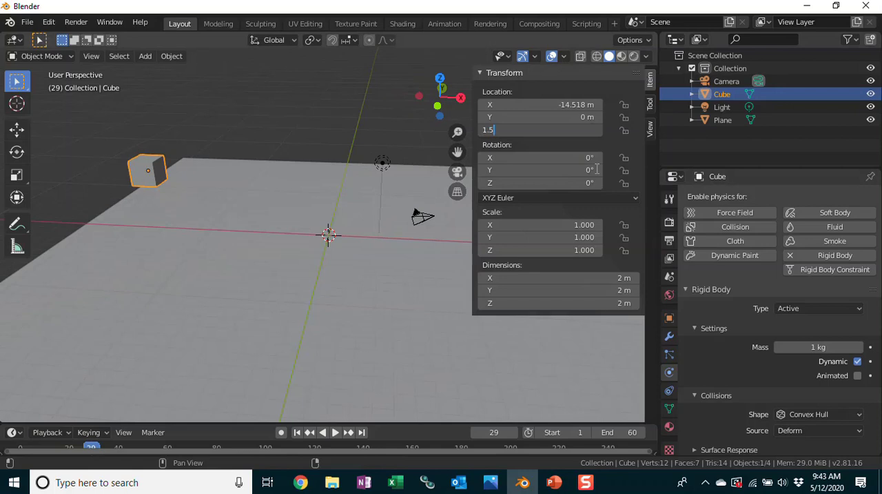
key(Return)
Play the simulation to check the raised cube's fall and return the playhead to frame 0.
drag(254, 423, 262, 359)
click(26, 391)
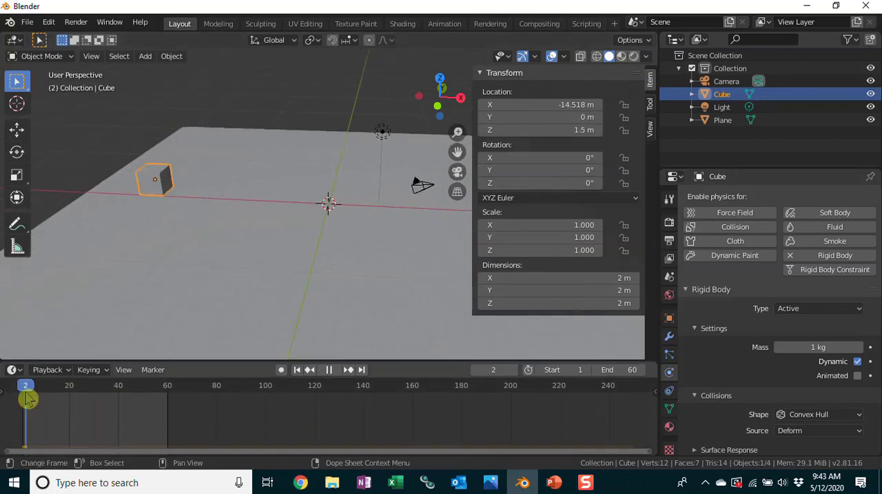
click(329, 369)
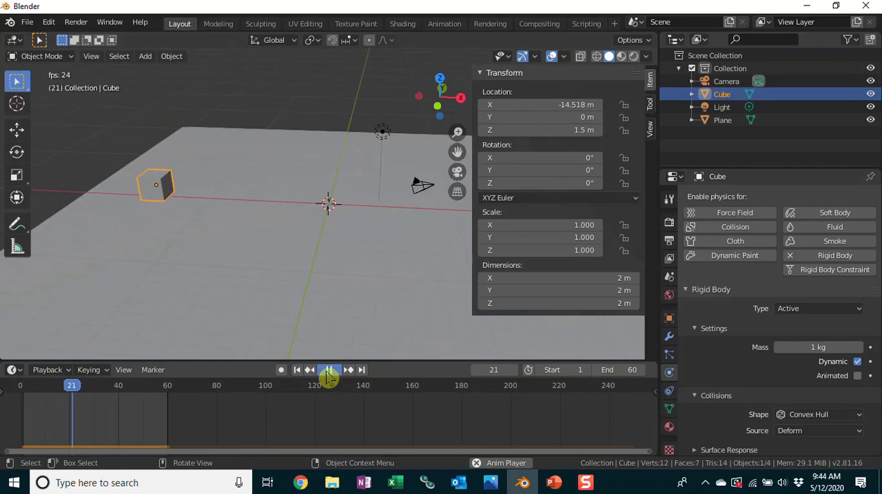
click(329, 370)
click(21, 395)
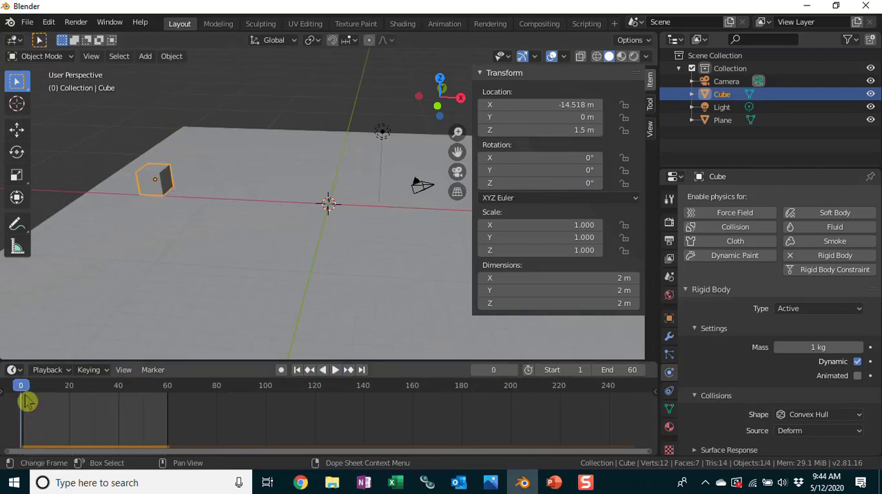
drag(203, 359, 206, 398)
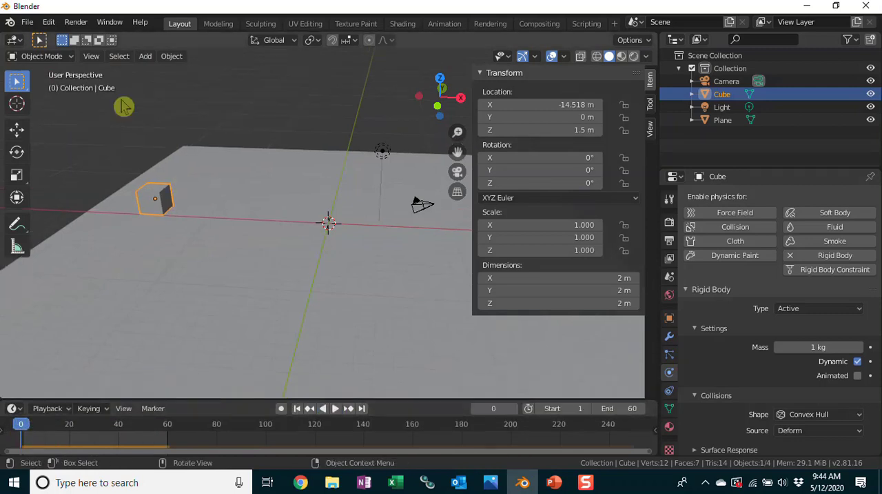
Hide the transform sidebar and add an Array modifier to the cube.
drag(472, 115, 813, 309)
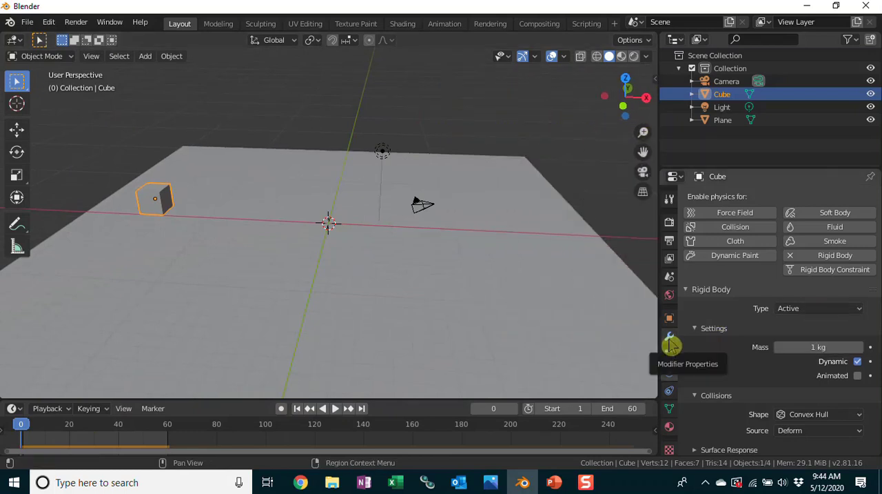
click(670, 339)
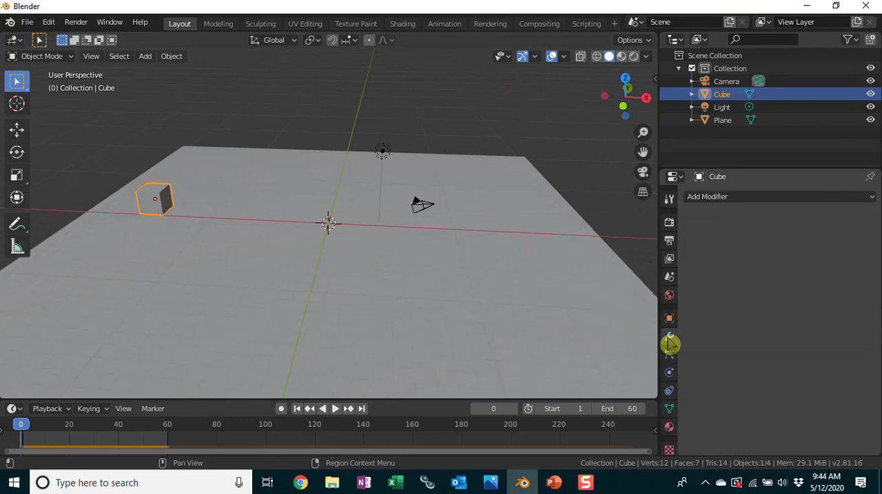
click(874, 203)
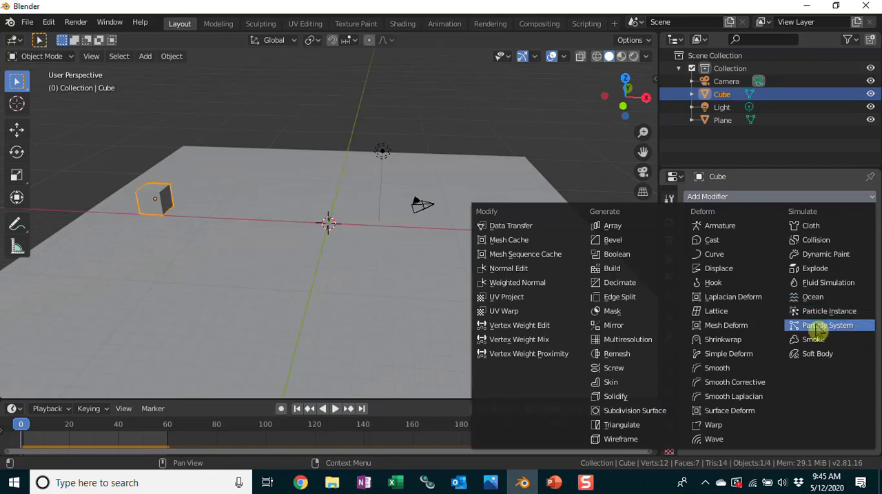
click(719, 202)
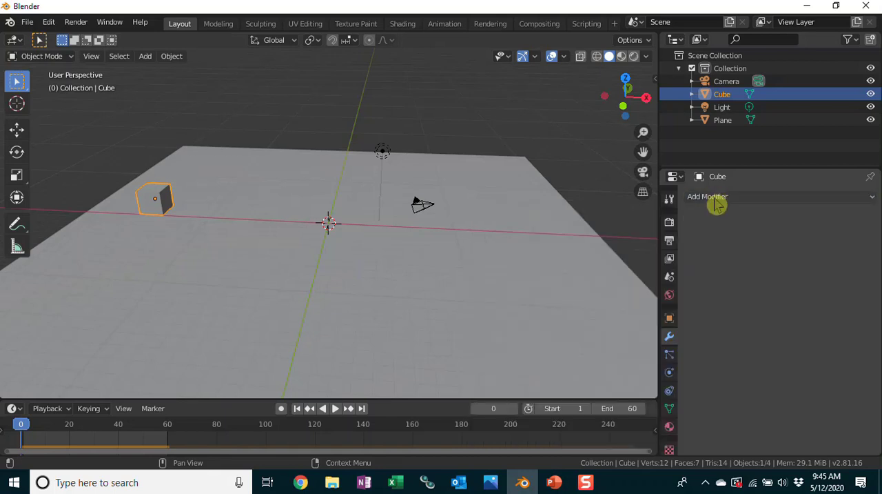
click(717, 198)
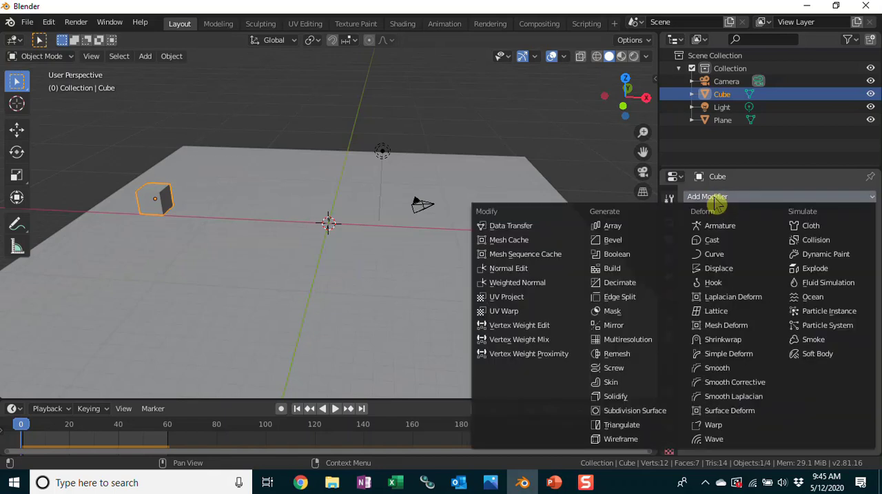
click(613, 230)
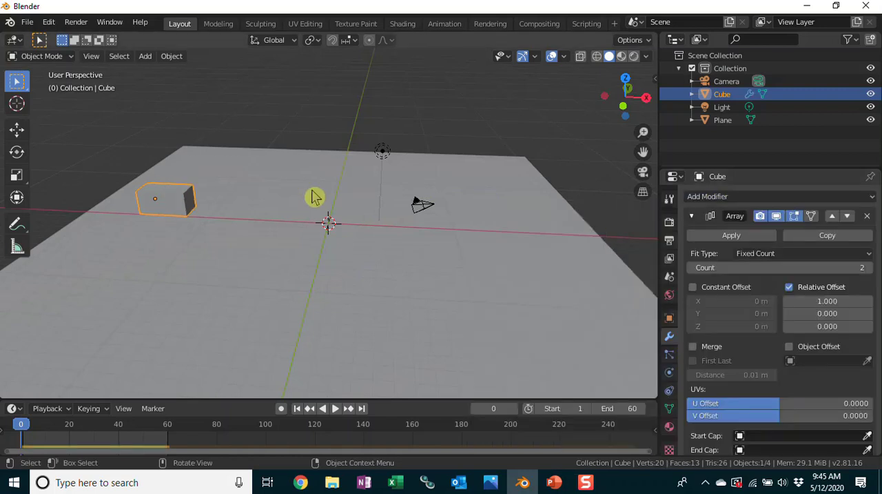
Set the cube array's fixed count to 10.
scroll(191, 222, up, 3)
scroll(99, 191, down, 1)
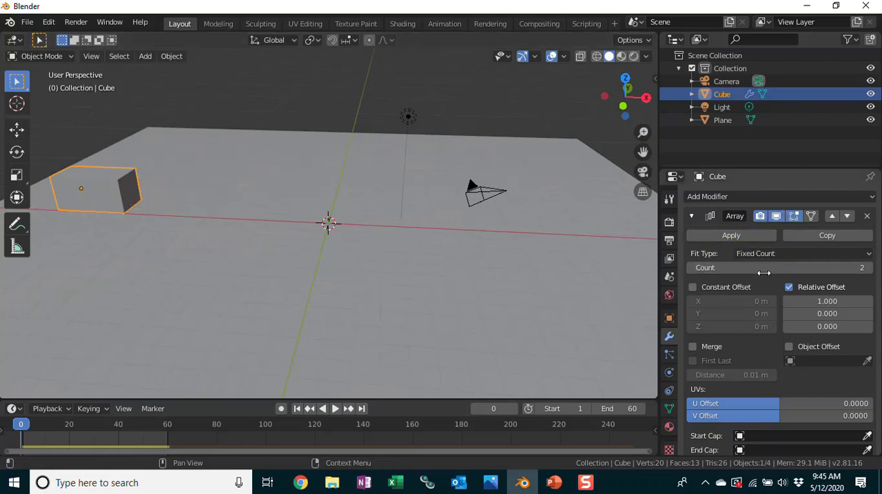
click(869, 267)
click(870, 268)
click(870, 268)
click(870, 269)
click(870, 268)
click(871, 268)
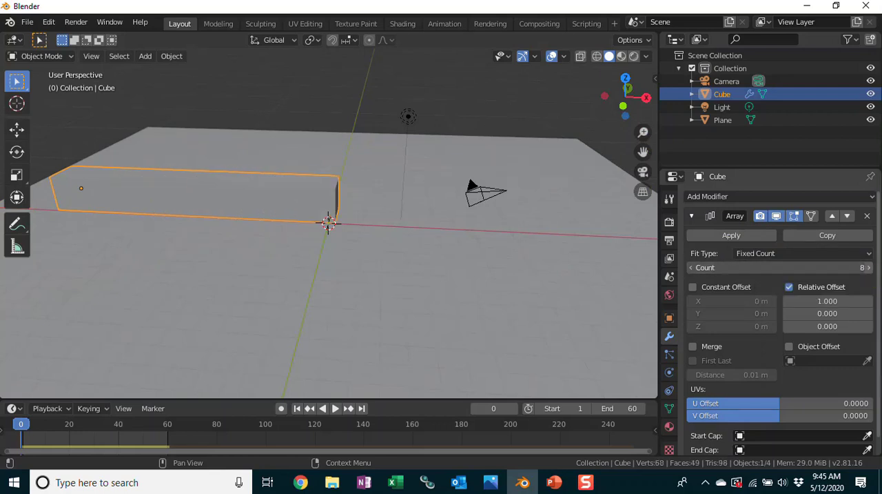
click(870, 268)
click(870, 269)
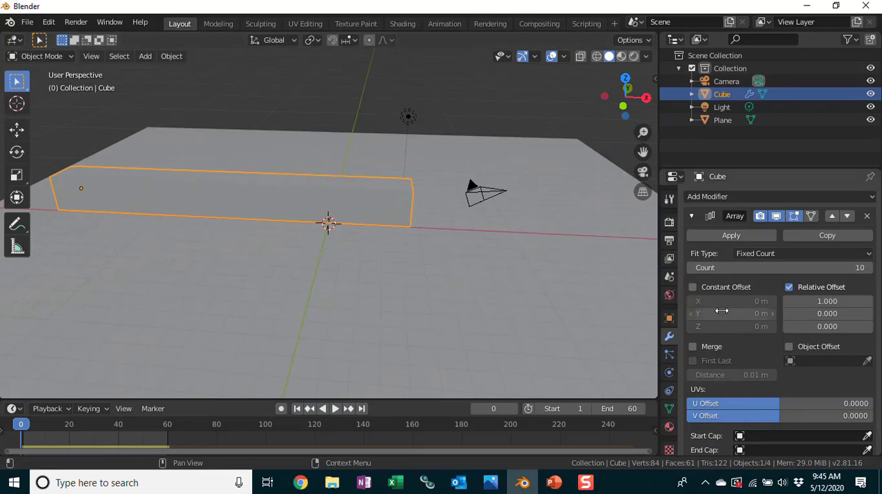
Set the array's relative X offset to 1.1 to leave gaps between the cubes.
click(868, 302)
click(868, 302)
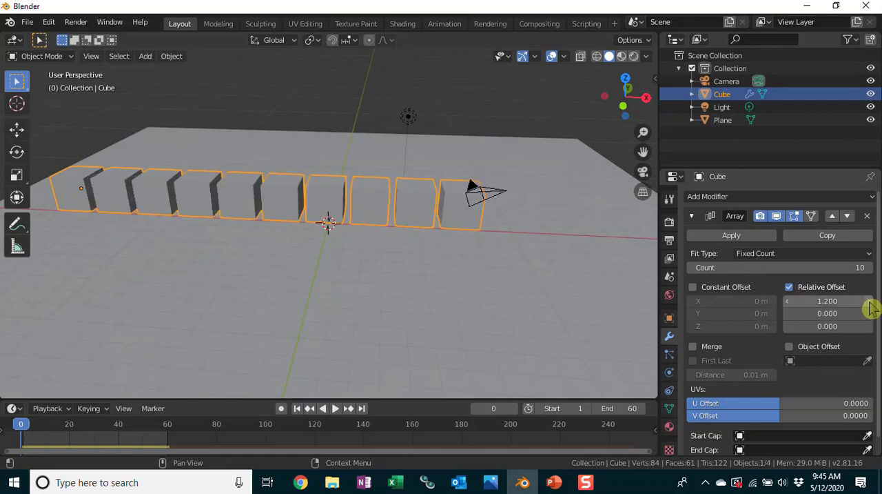
click(788, 303)
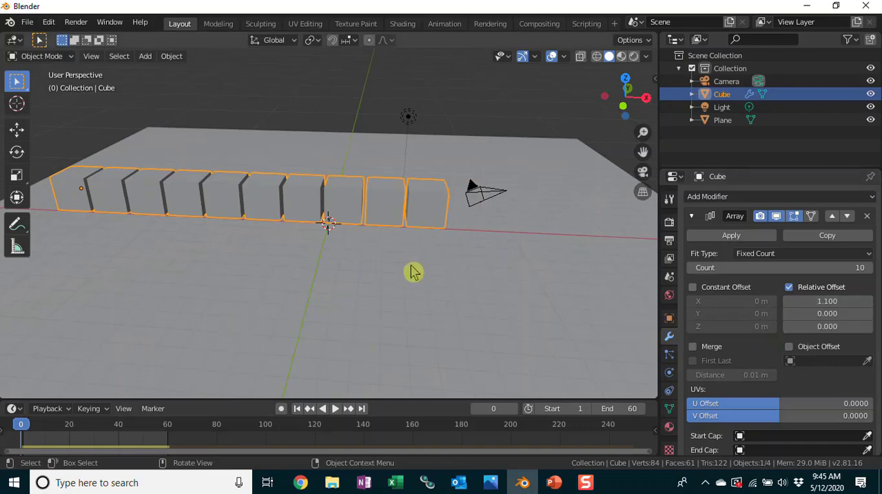
scroll(413, 270, up, 6)
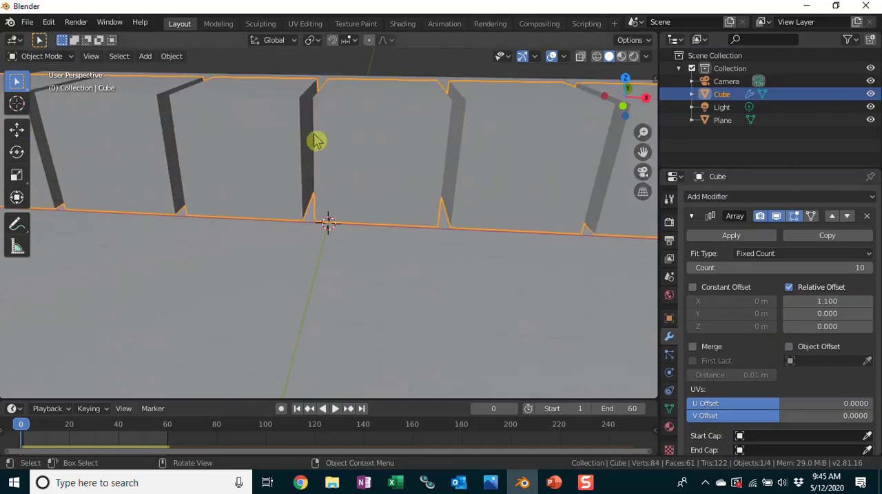
scroll(555, 268, down, 5)
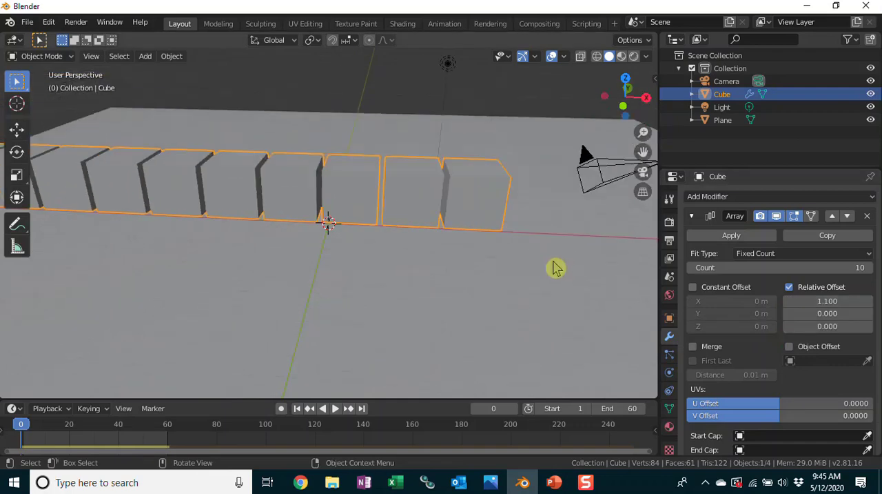
Try a relative X offset of 1.01 for the array and set it back to 1.1.
double_click(836, 301)
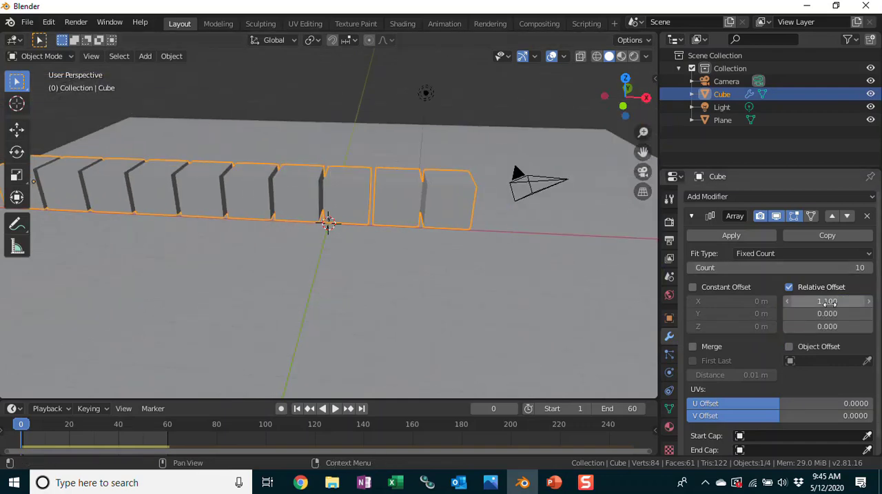
text(1.01)
click(829, 347)
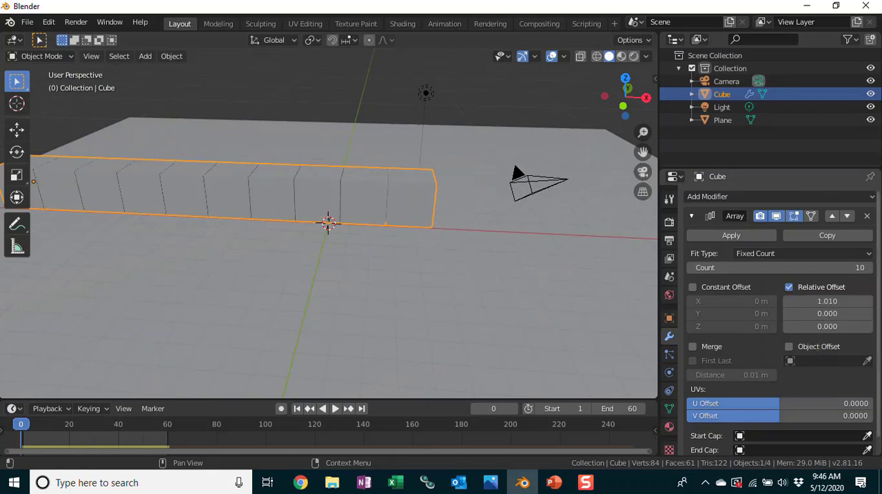
middle_drag(348, 289, 402, 97)
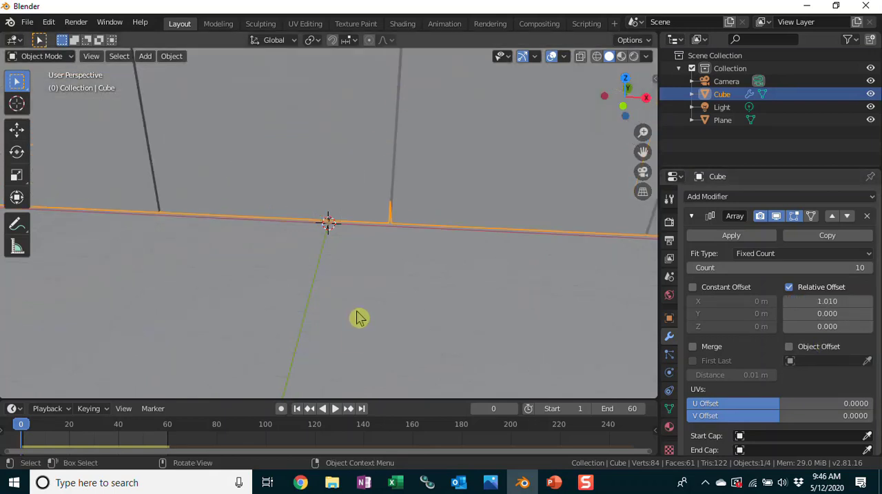
scroll(370, 279, down, 8)
click(816, 301)
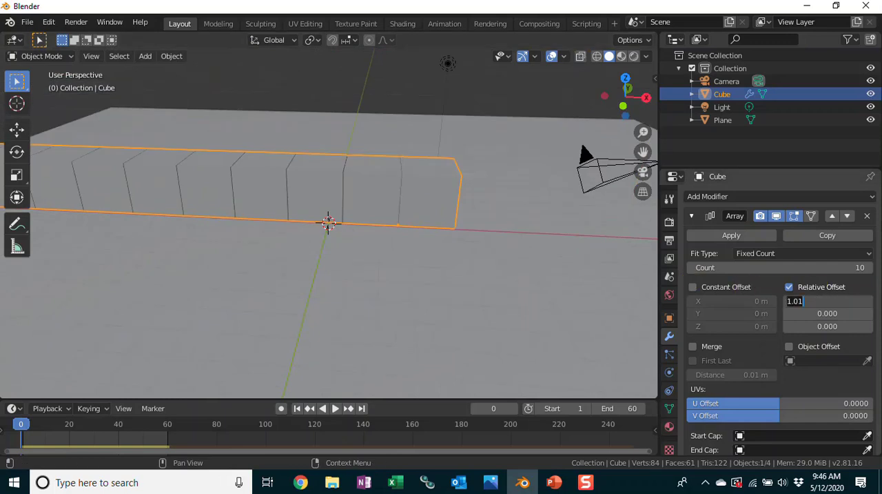
text(1.1)
key(Return)
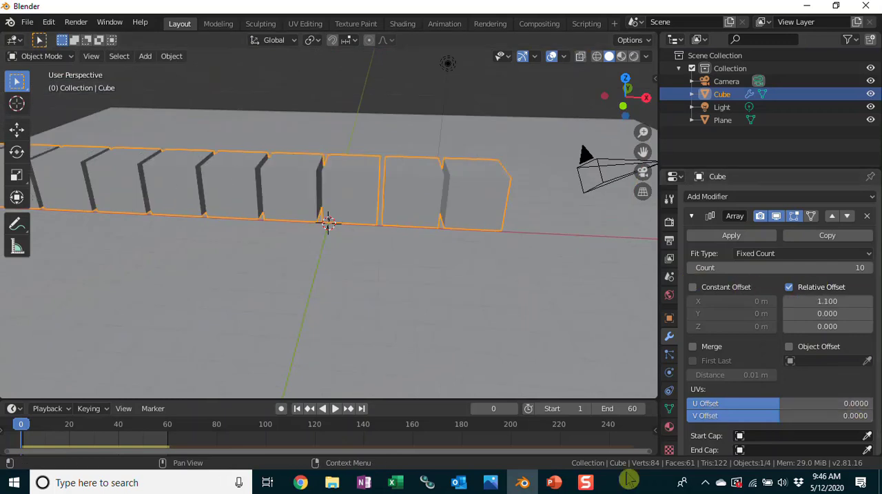
Add a second Array modifier to the row of cubes.
scroll(234, 250, down, 2)
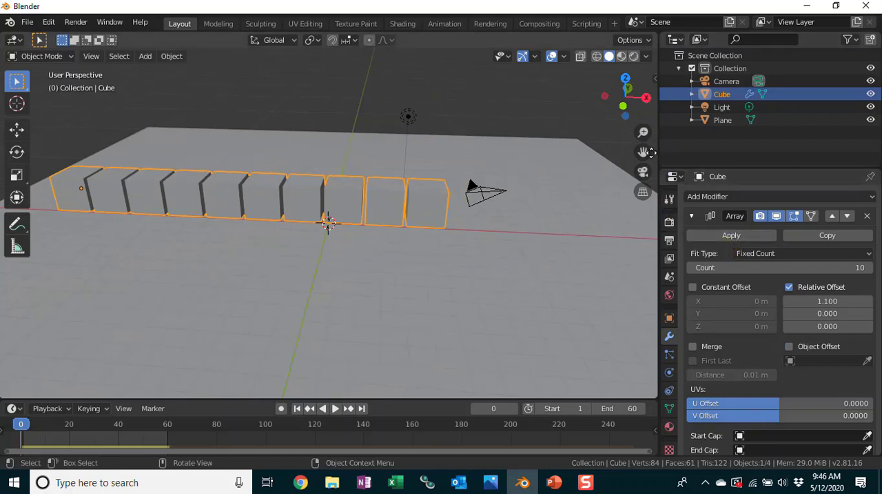
drag(643, 151, 686, 238)
middle_drag(458, 346, 461, 321)
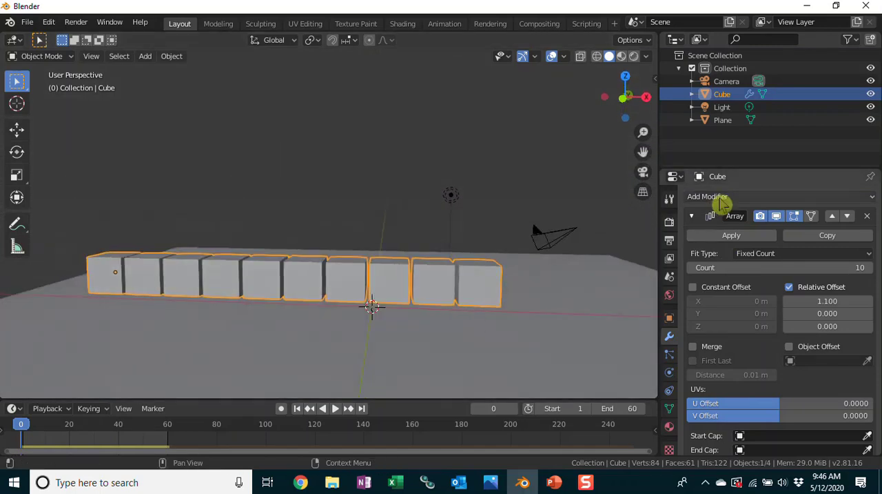
click(721, 199)
click(619, 234)
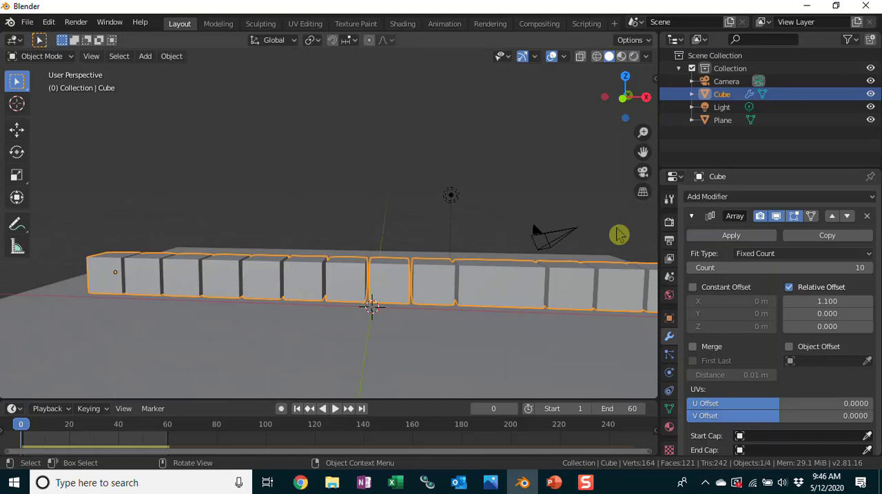
Set the second array's relative offset to 0 on X and 1.1 on Z so the rows stack upward.
scroll(749, 305, down, 1)
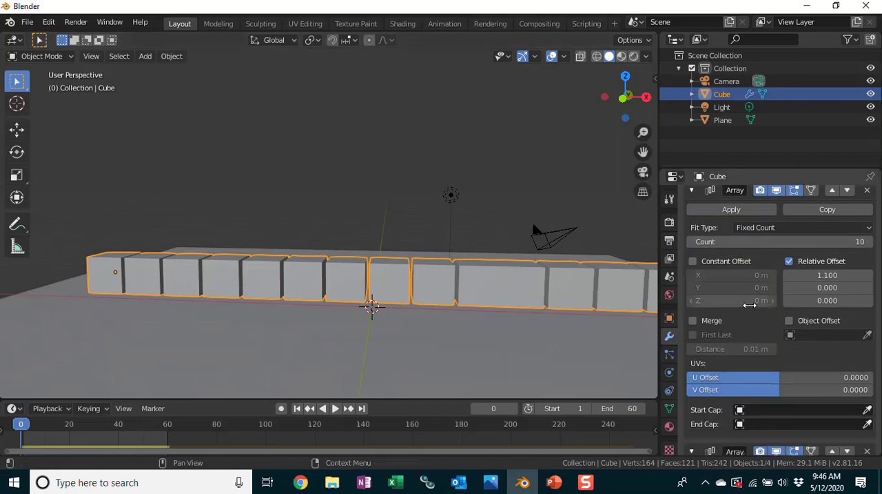
scroll(750, 305, down, 8)
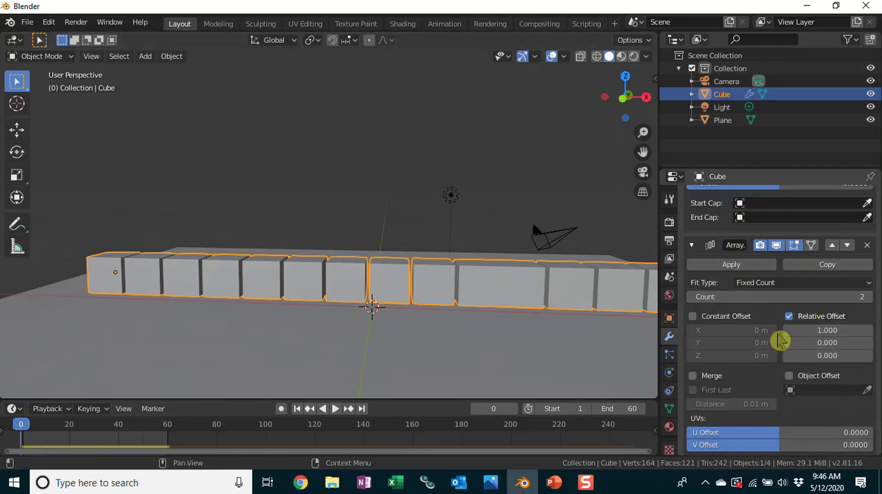
click(828, 329)
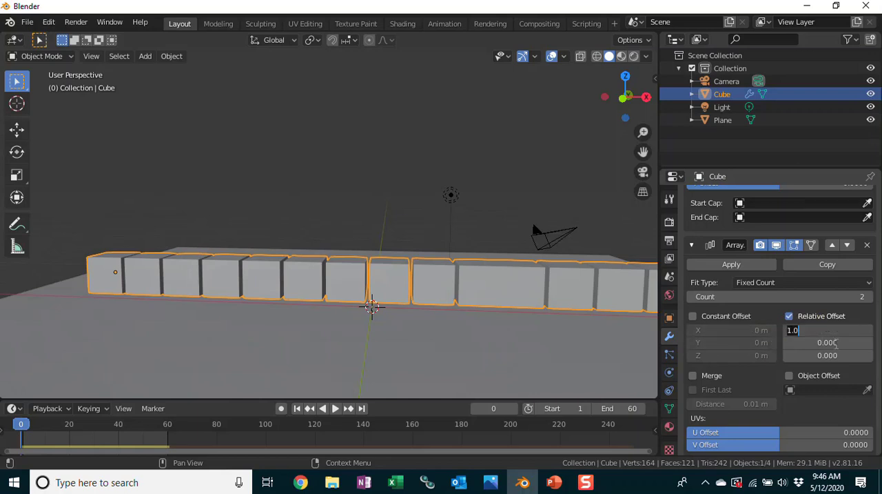
text(0)
key(Return)
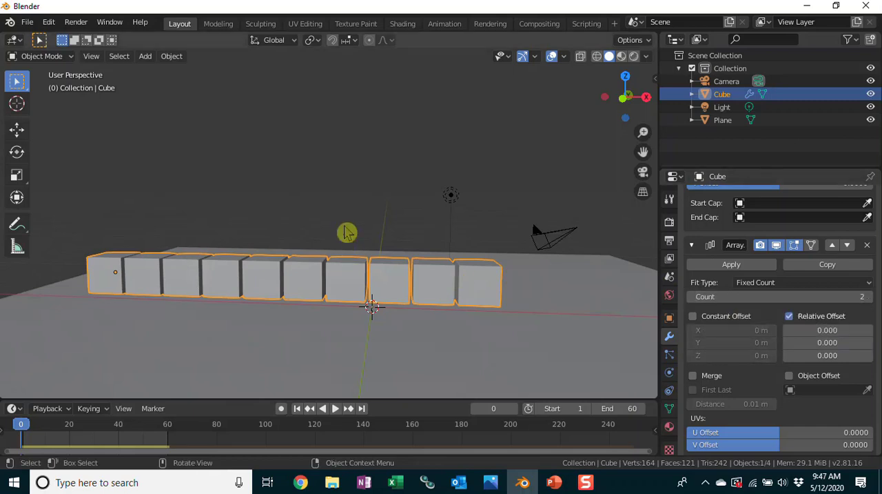
click(827, 355)
text(1)
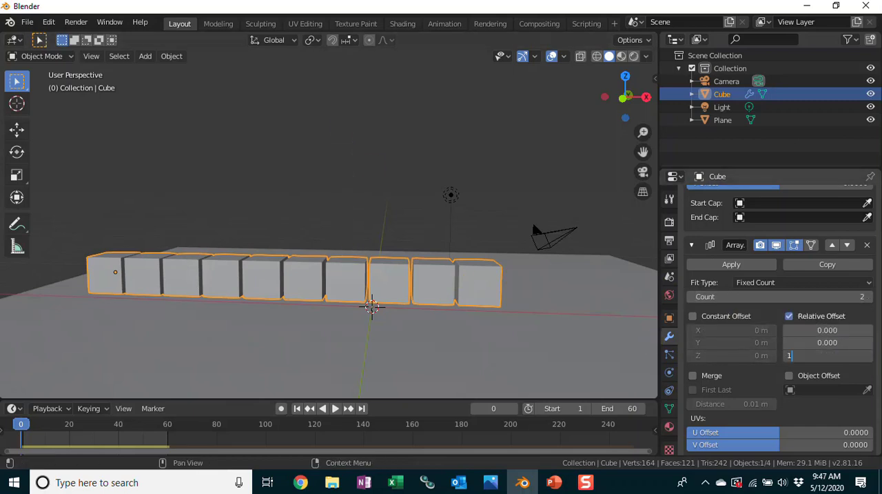
text(.1)
key(Return)
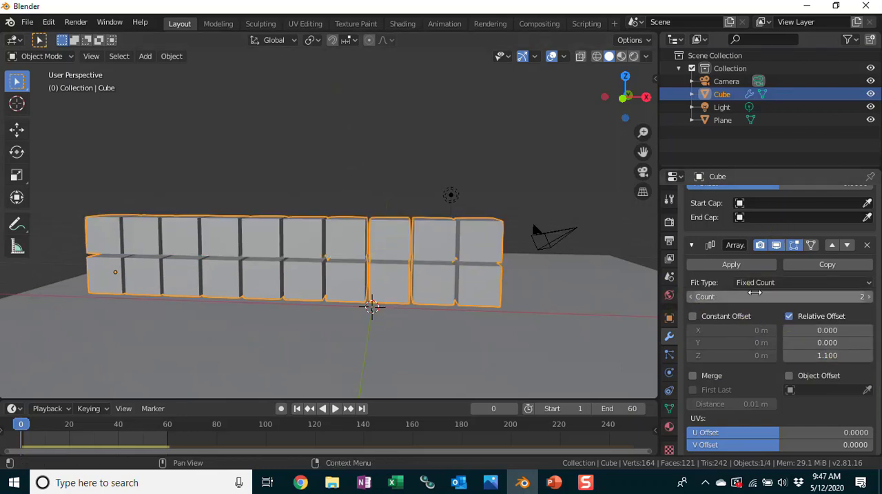
Set the second array's count to 5 rows.
click(870, 297)
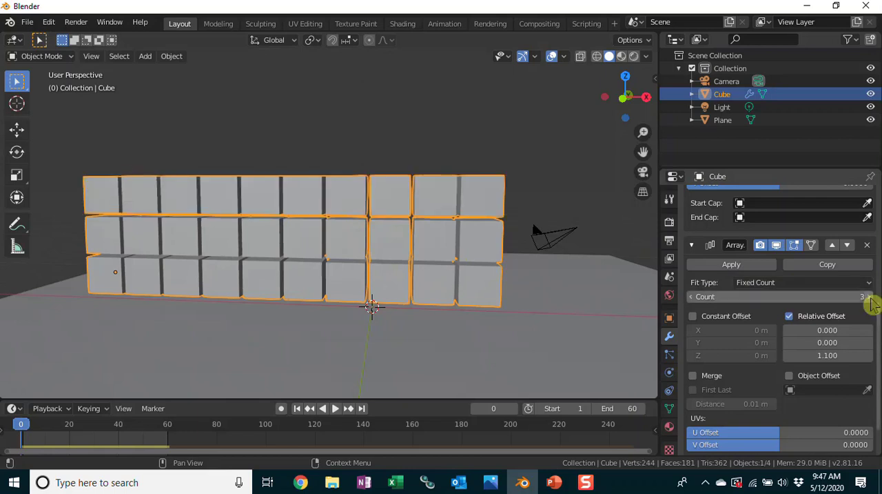
click(870, 297)
click(870, 297)
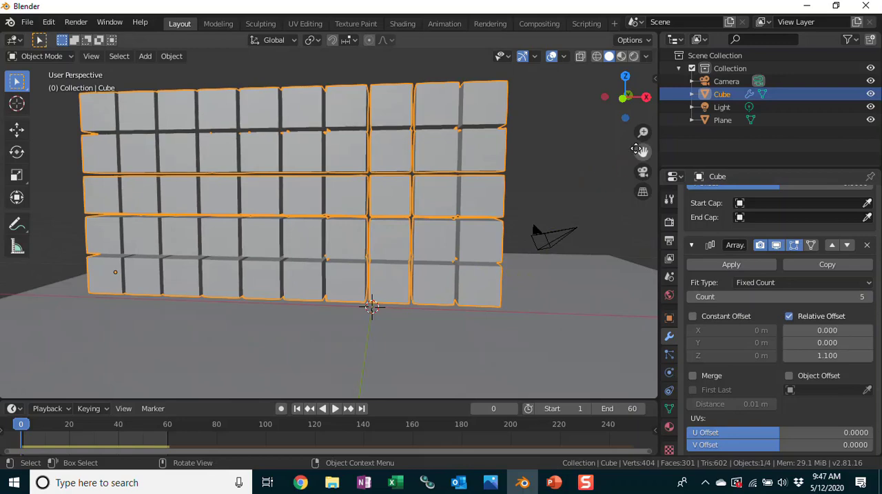
Apply both Array modifiers to the cube wall.
drag(643, 151, 663, 156)
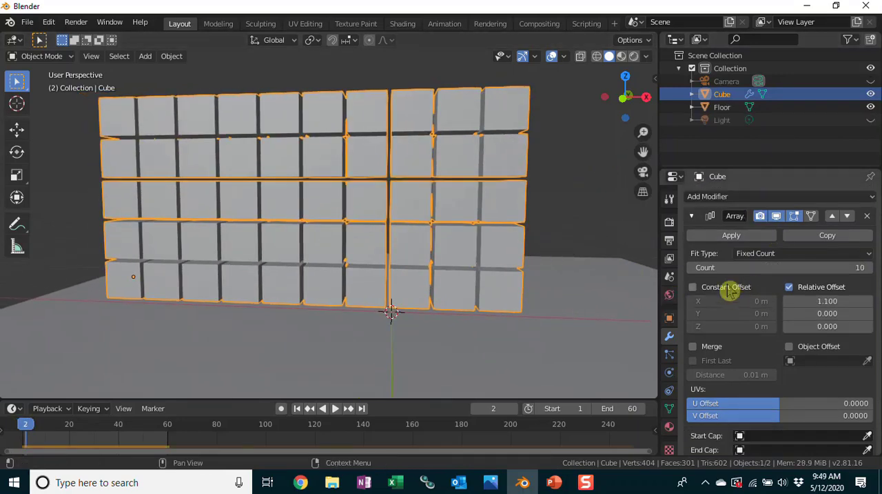
click(732, 236)
click(732, 238)
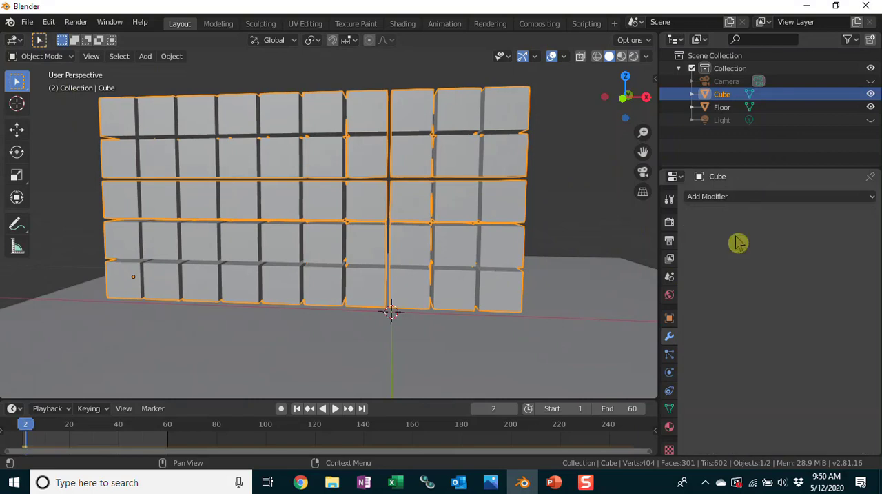
Deselect the cube wall and play the simulation to watch how it falls onto the floor.
key(alt+a)
click(334, 409)
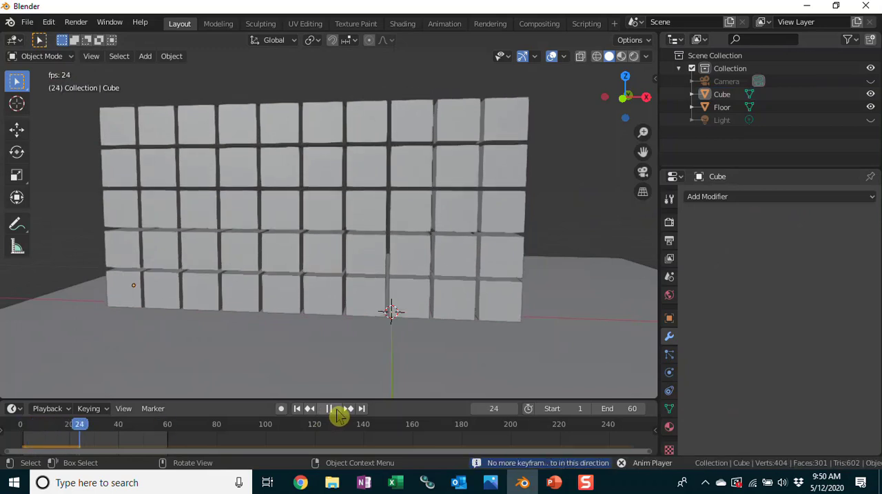
click(330, 409)
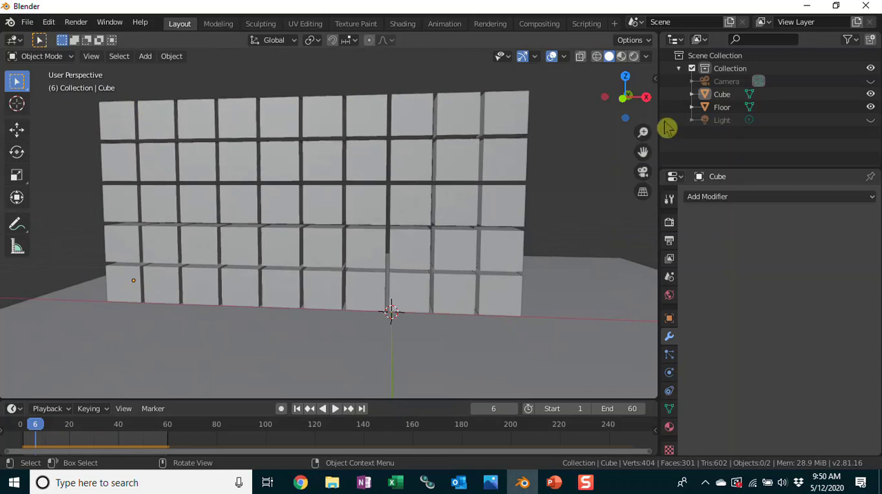
Hide the Floor object in the viewport so only the cube wall is shown.
click(870, 107)
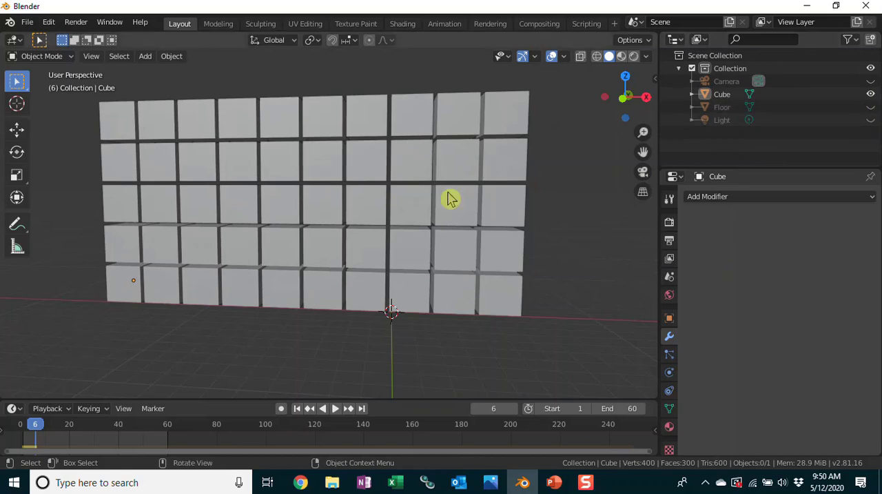
key(a)
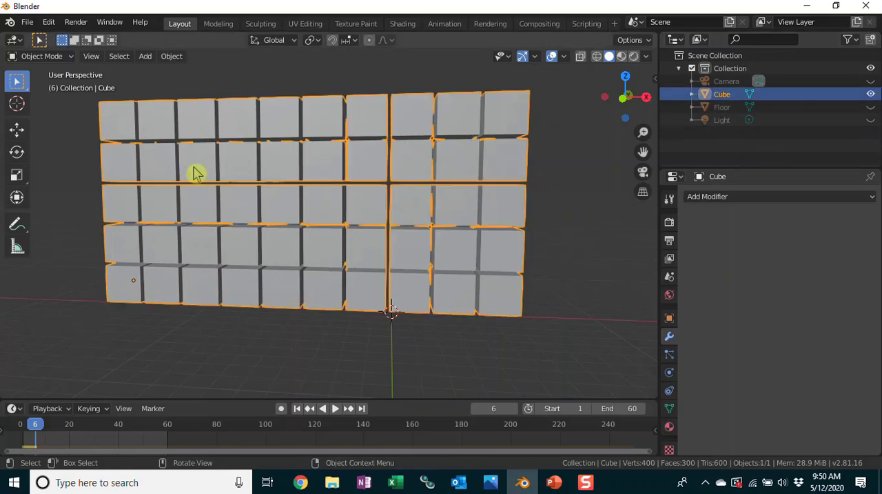
key(alt+a)
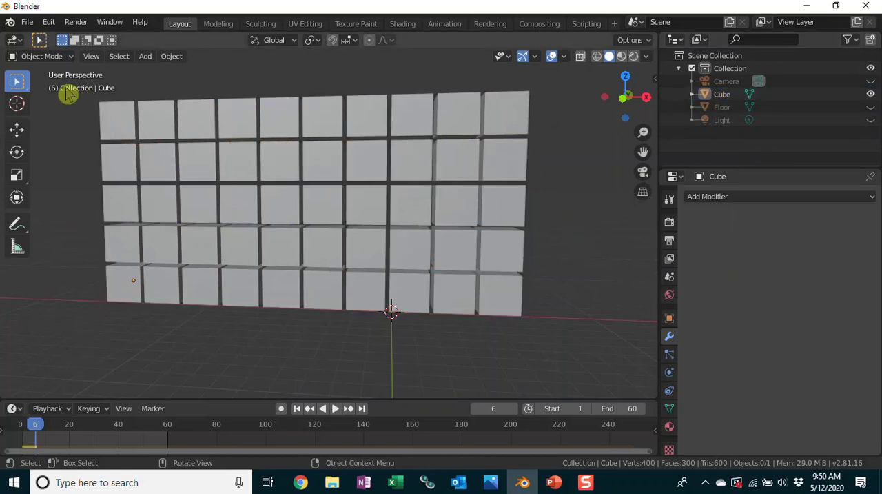
Separate the cube wall's mesh by loose parts in Edit Mode so every cube is its own object.
key(a)
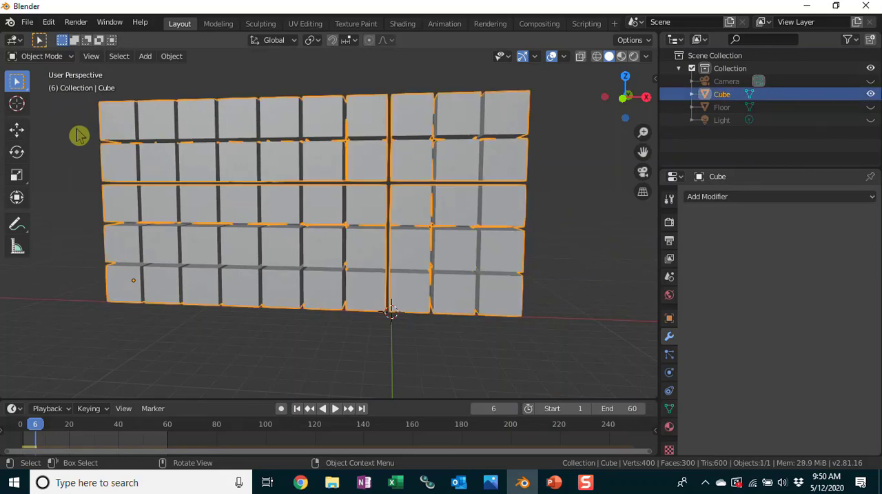
click(49, 57)
click(42, 85)
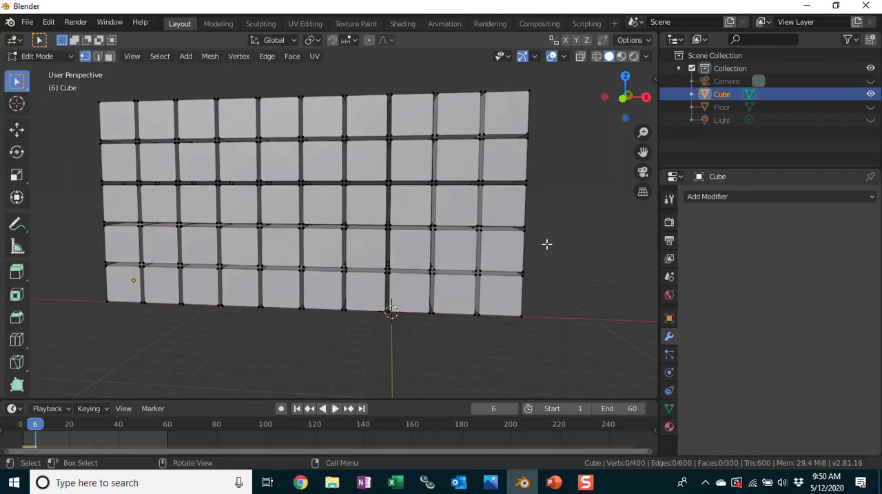
key(p)
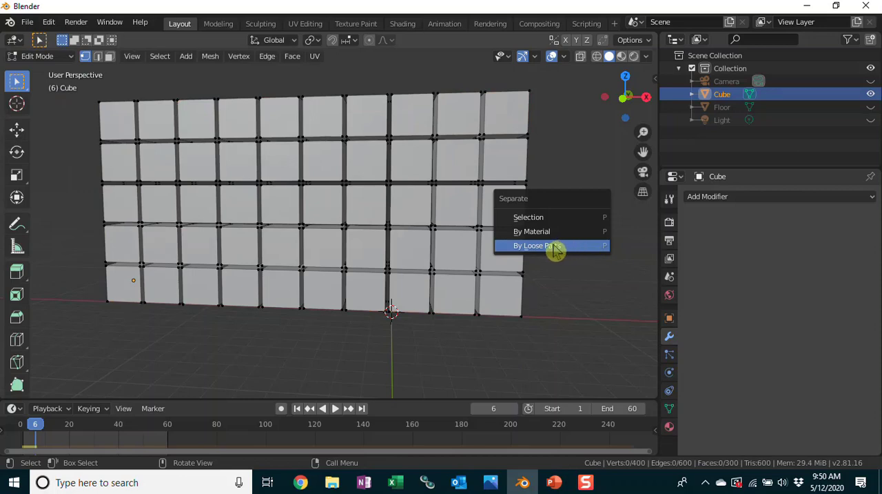
click(539, 245)
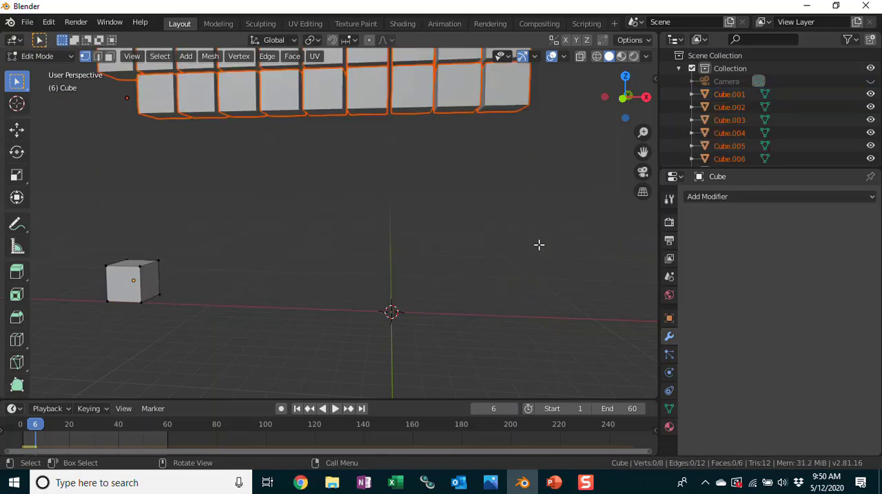
Play the simulation of the separated cubes twice, returning to frame 0 after each run.
click(336, 409)
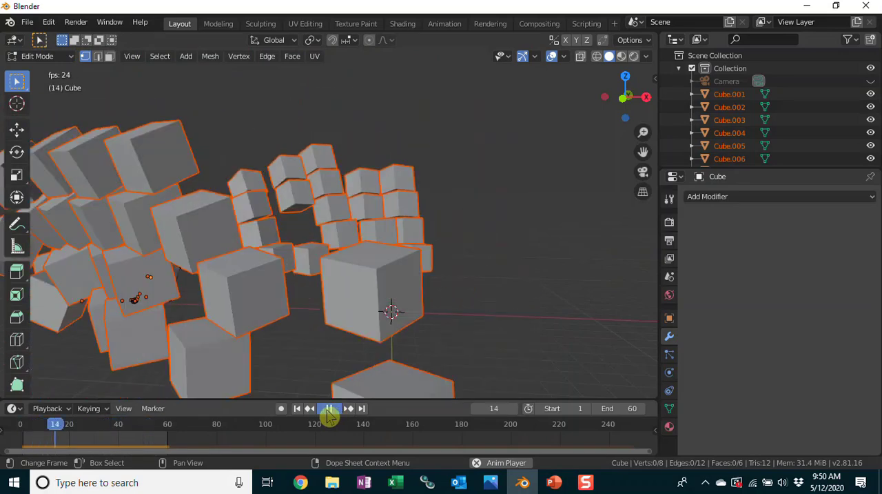
click(329, 410)
drag(57, 432, 21, 429)
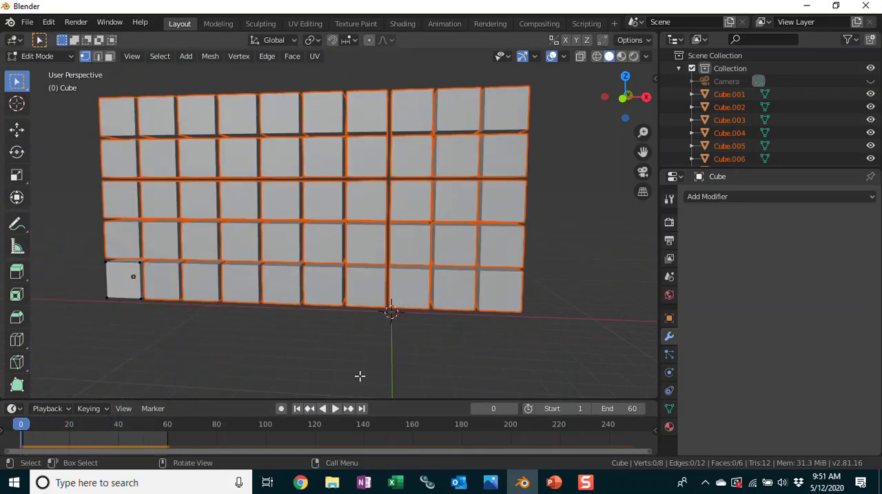
click(339, 413)
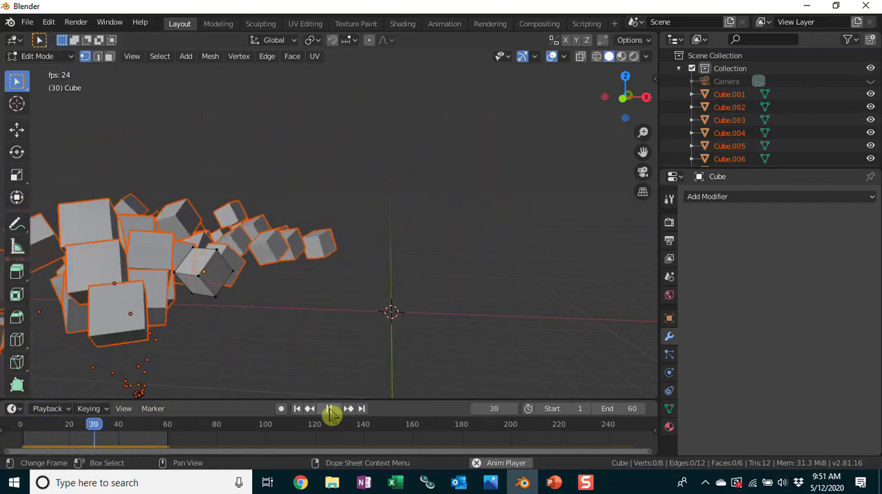
click(332, 412)
drag(158, 428, 21, 443)
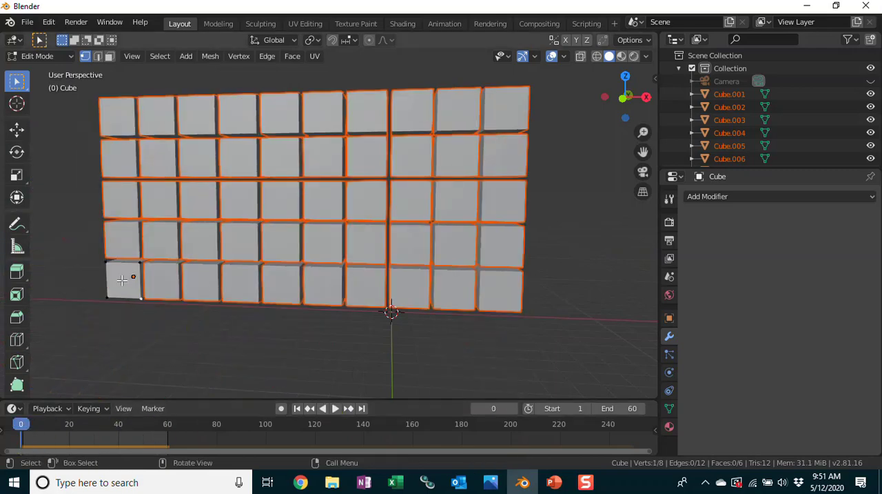
Display the transform values of the selected vertex on the first cube.
click(655, 78)
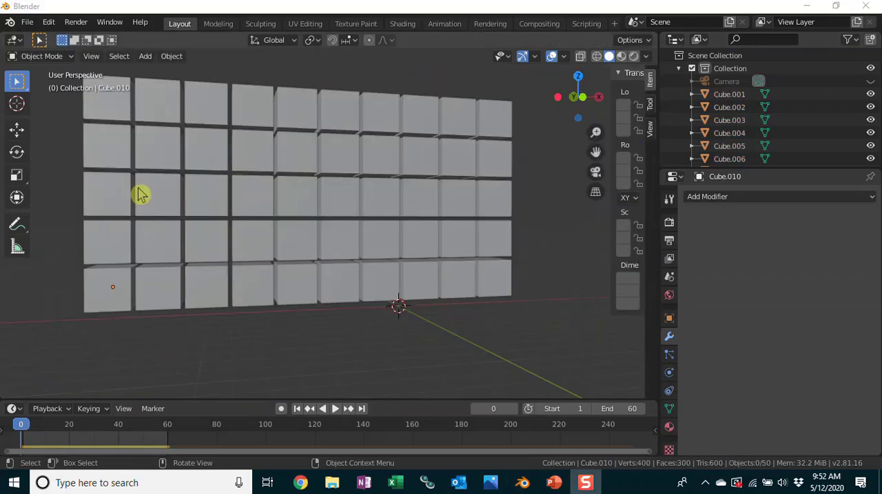
scroll(117, 207, up, 2)
scroll(117, 200, down, 3)
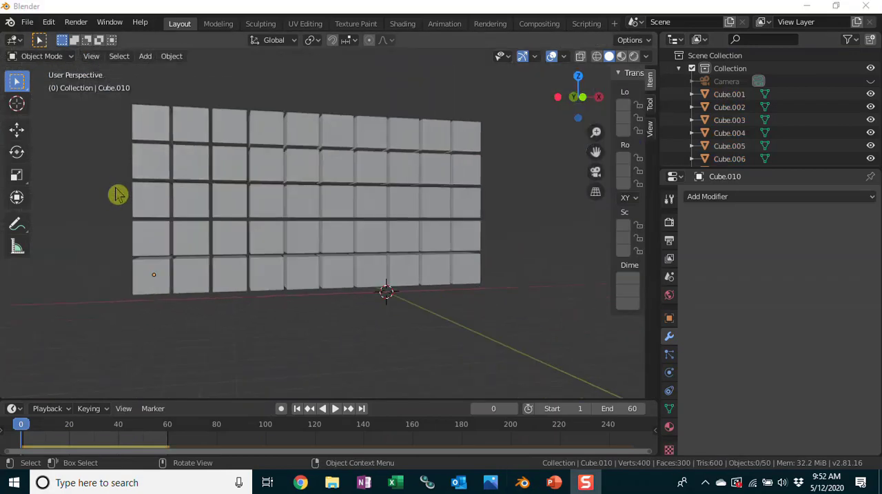
In Object Mode, set the origin of all the separated cubes to Center of Mass (Surface).
click(60, 56)
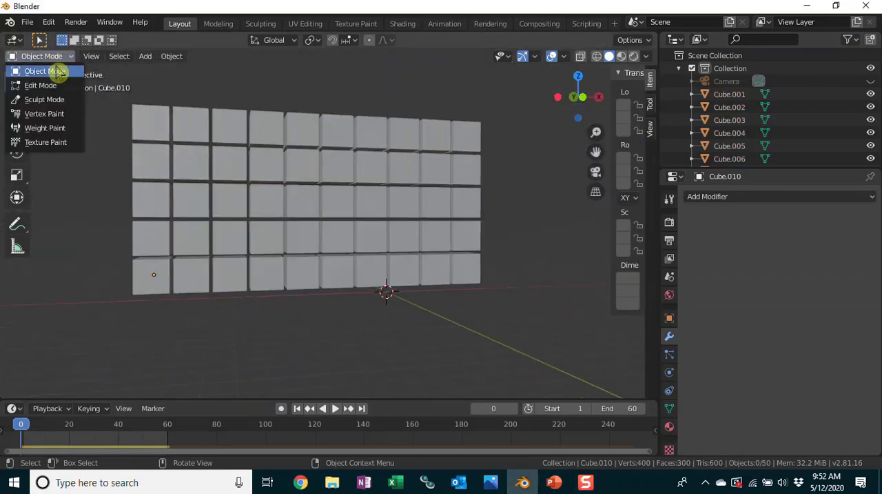
click(56, 67)
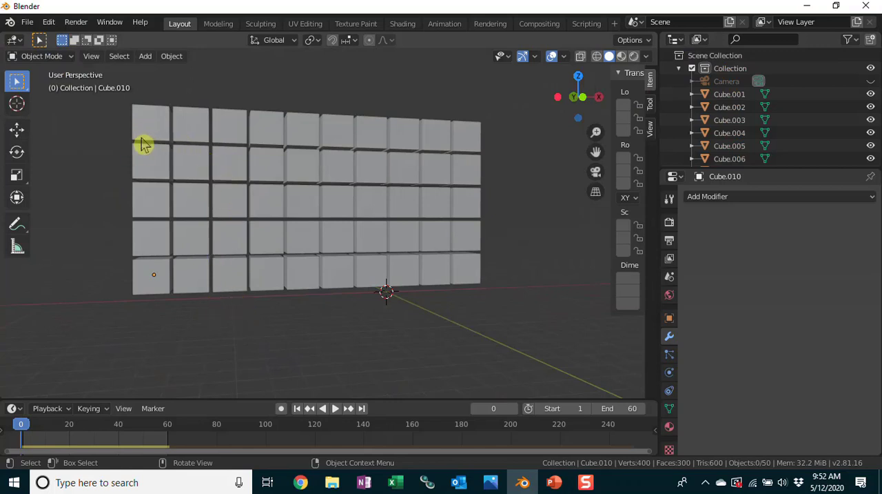
key(a)
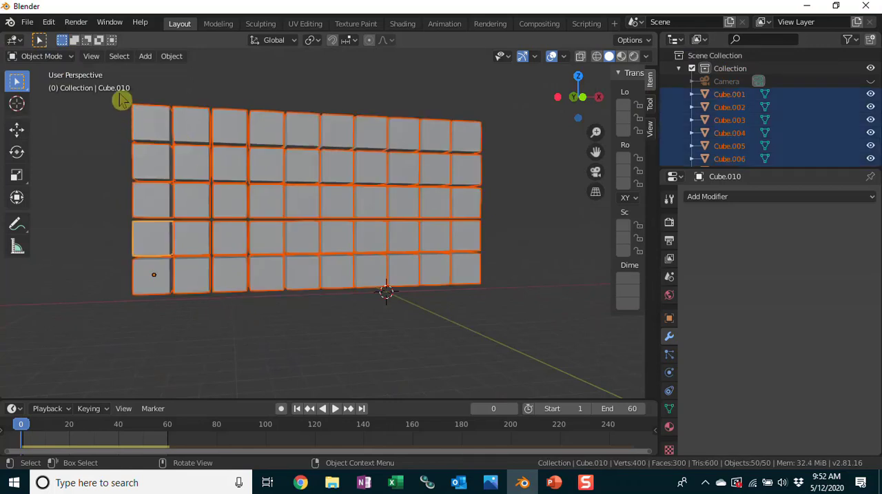
click(127, 58)
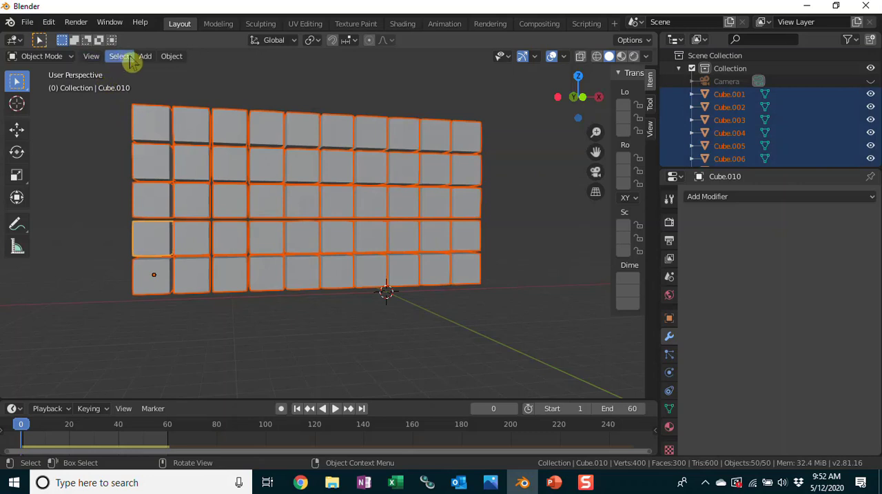
click(176, 57)
mouse_move(202, 93)
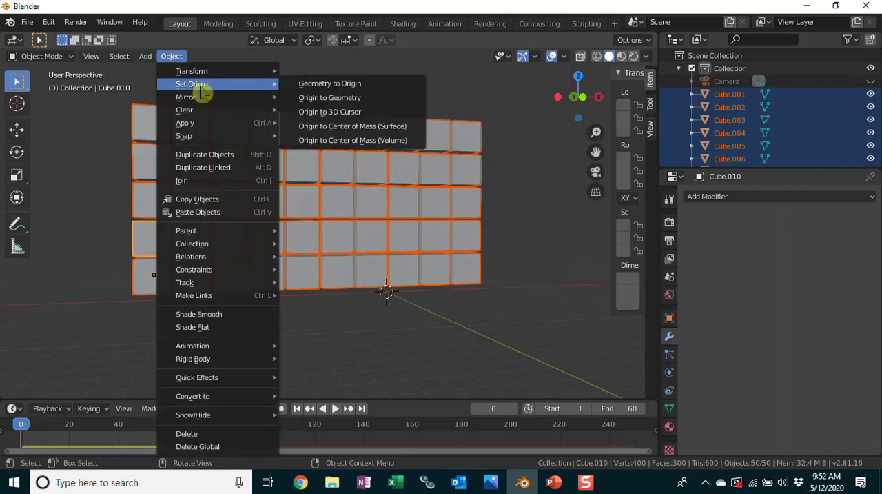
click(362, 131)
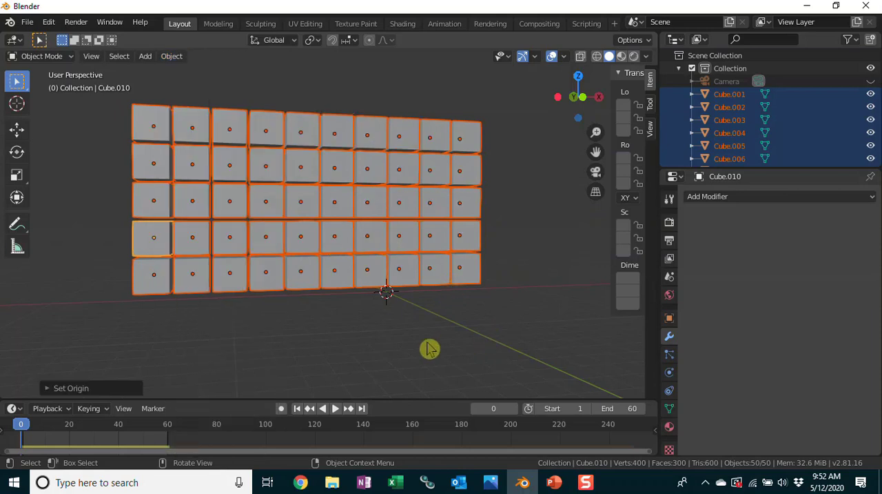
Play the simulation with the corrected origins, stop it and return to frame 0.
click(337, 410)
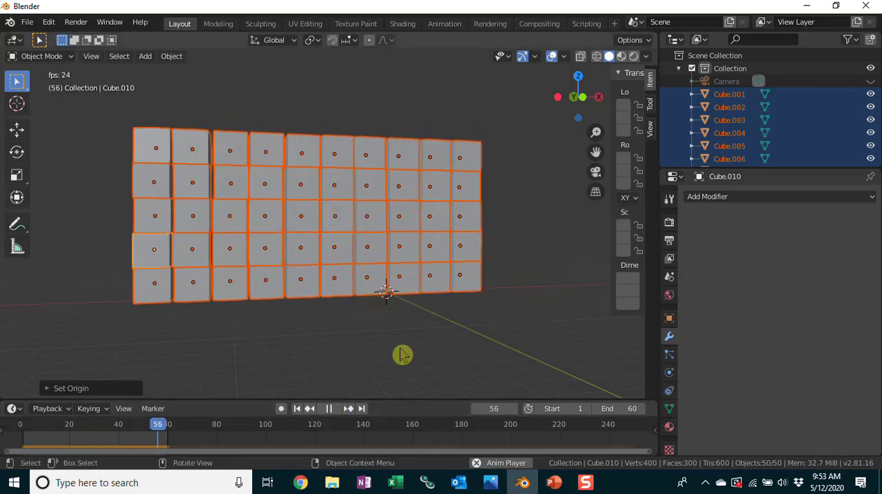
key(Escape)
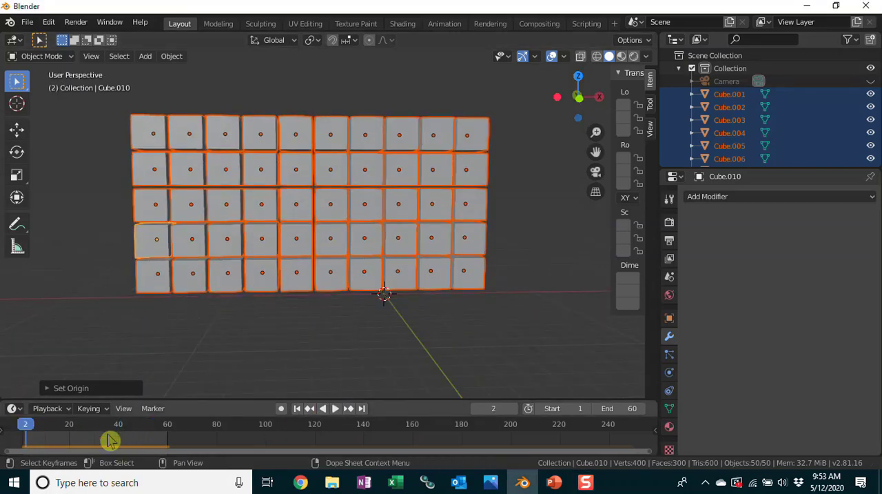
click(23, 426)
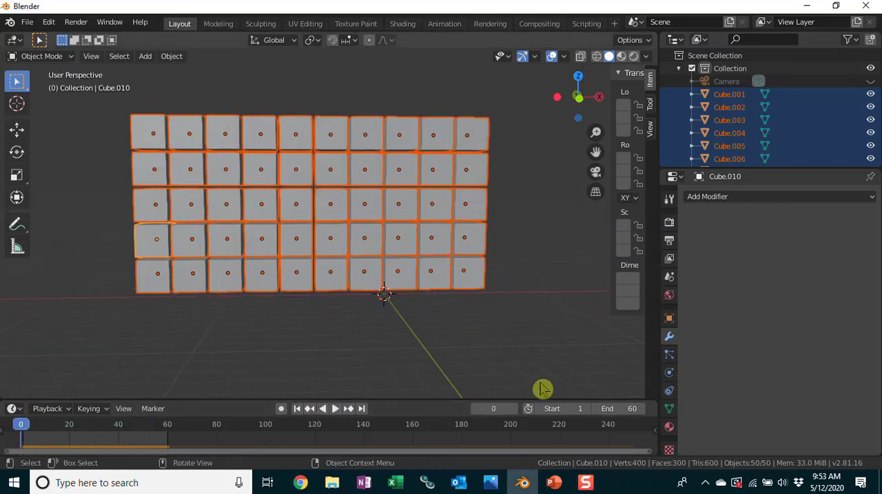
Set the rigid body collision shape of the wall's bottom-left corner cube to Sphere.
click(669, 373)
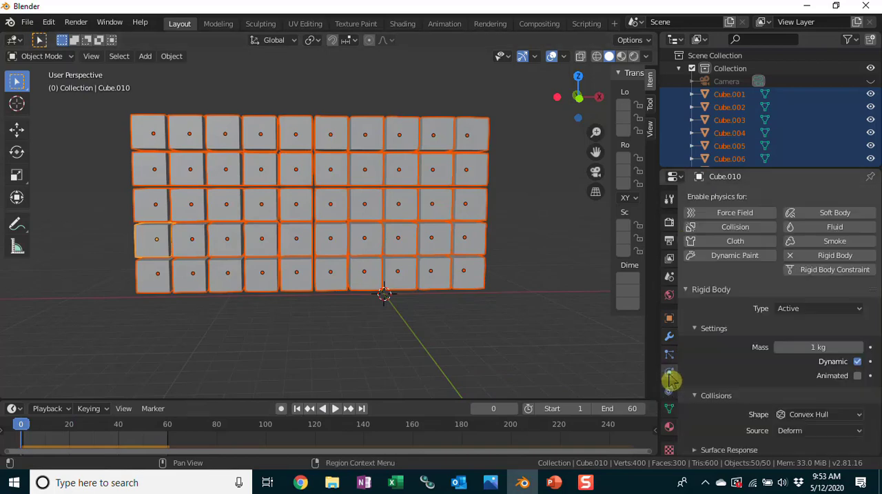
scroll(690, 372, down, 2)
click(370, 131)
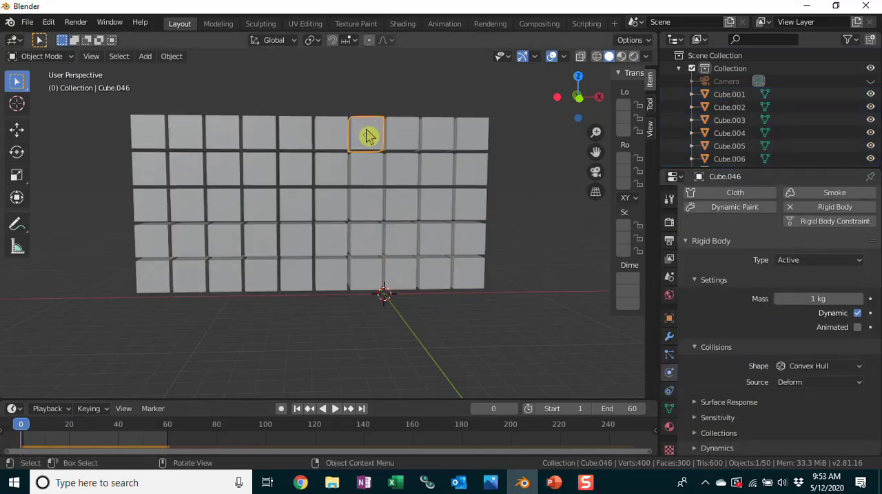
scroll(799, 279, up, 2)
scroll(800, 279, down, 2)
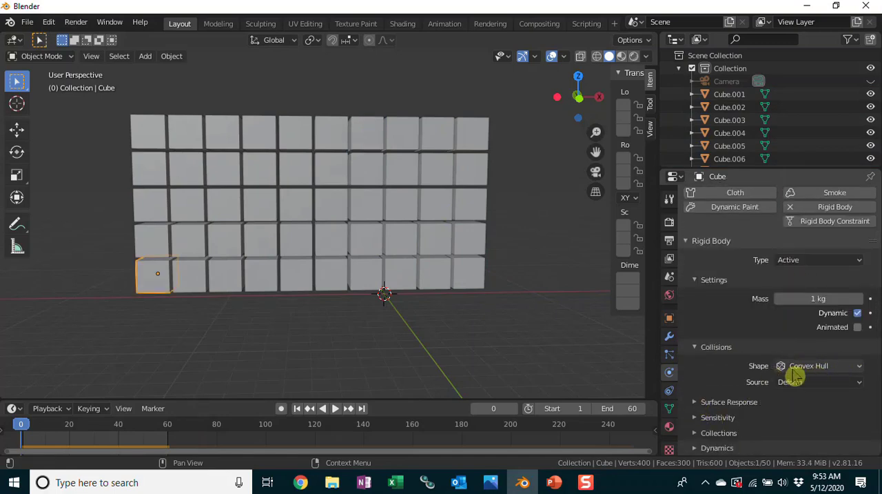
click(860, 370)
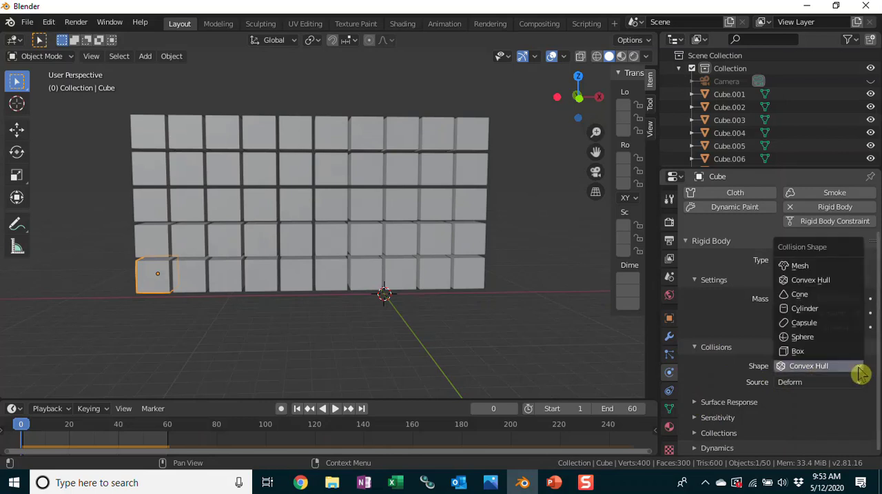
click(828, 341)
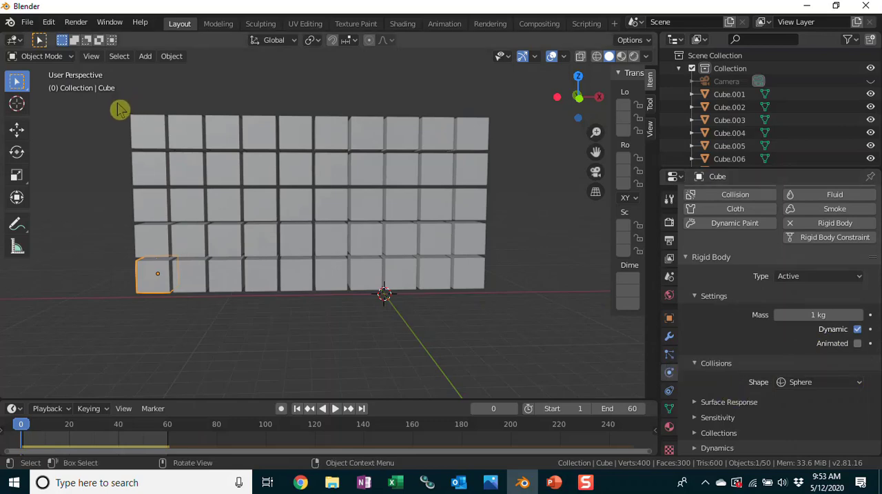
Select the whole wall and copy the active corner cube's rigid body settings to all the other cubes.
drag(119, 109, 526, 326)
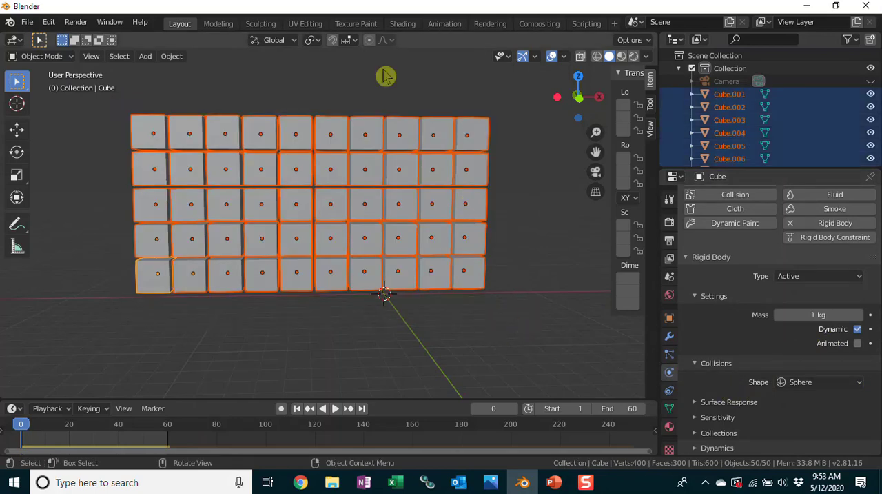
key(F3)
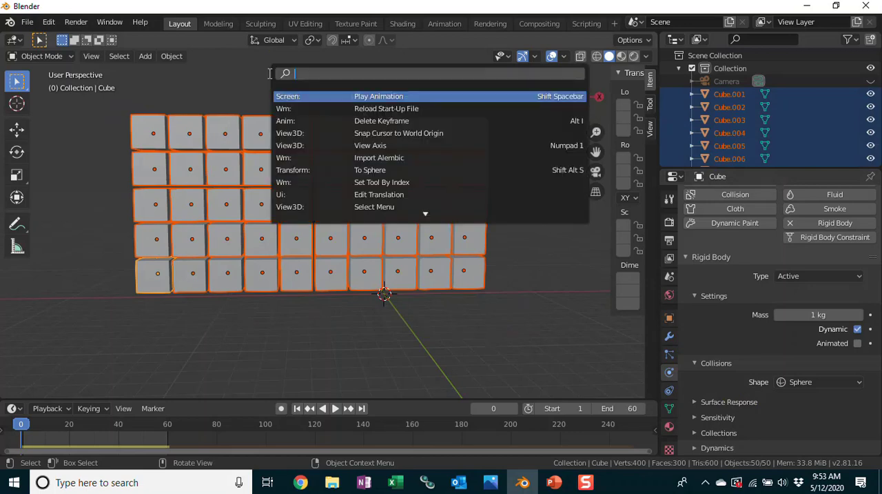
text(rig)
click(402, 182)
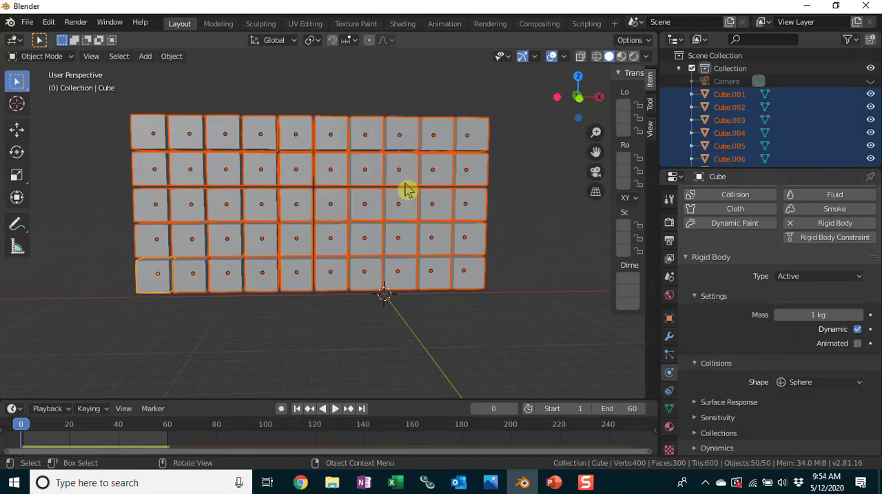
Check the collision shape on two other cubes in the wall and play the simulation.
click(186, 289)
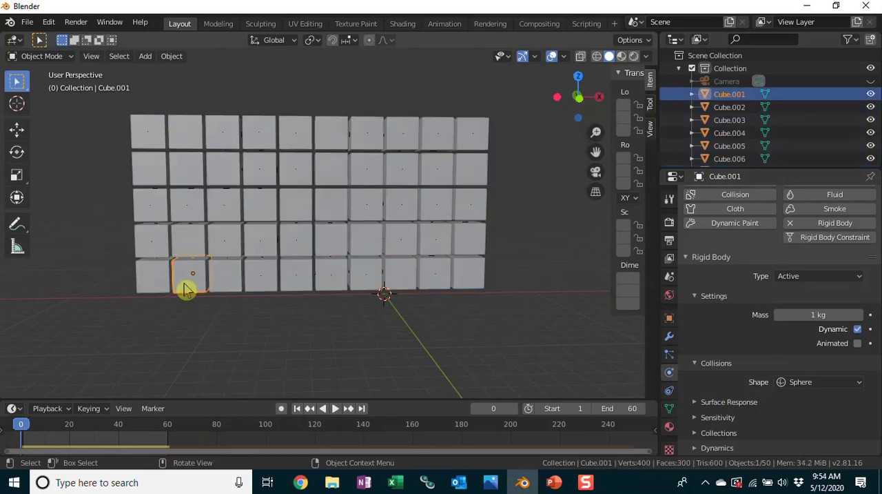
click(405, 169)
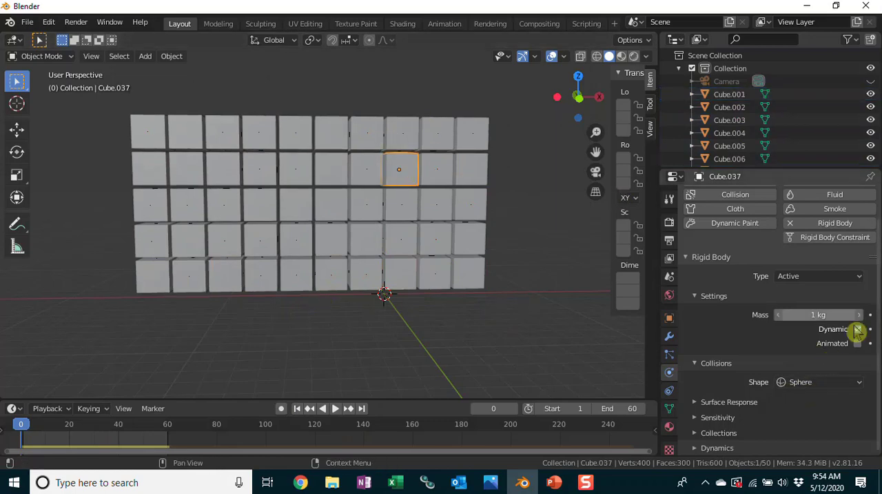
click(336, 409)
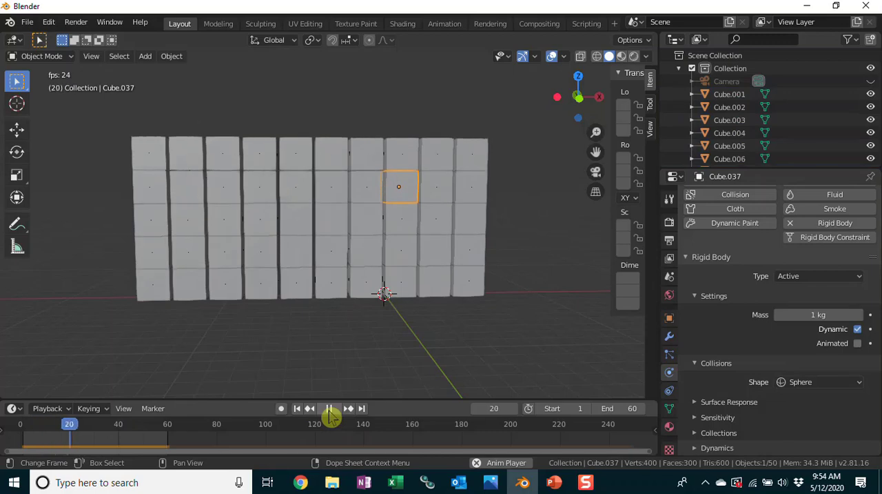
Stop the simulation playback and unhide the Floor object.
click(329, 411)
drag(878, 62, 879, 149)
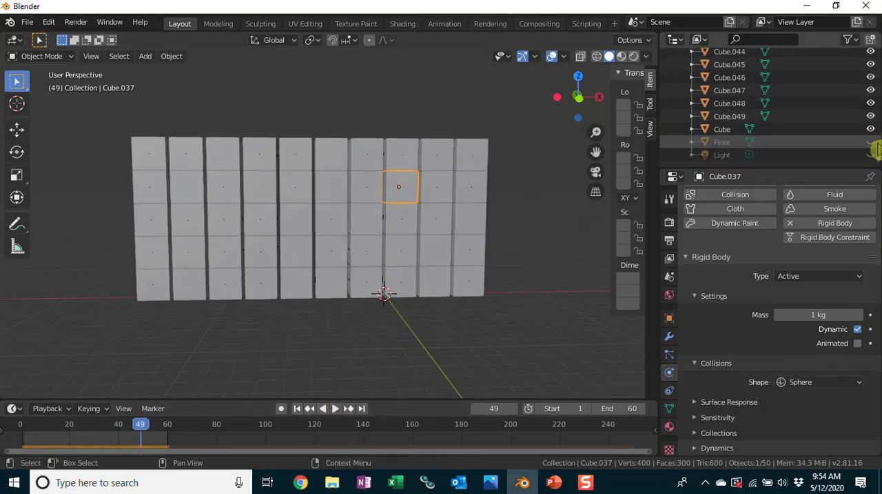
click(872, 142)
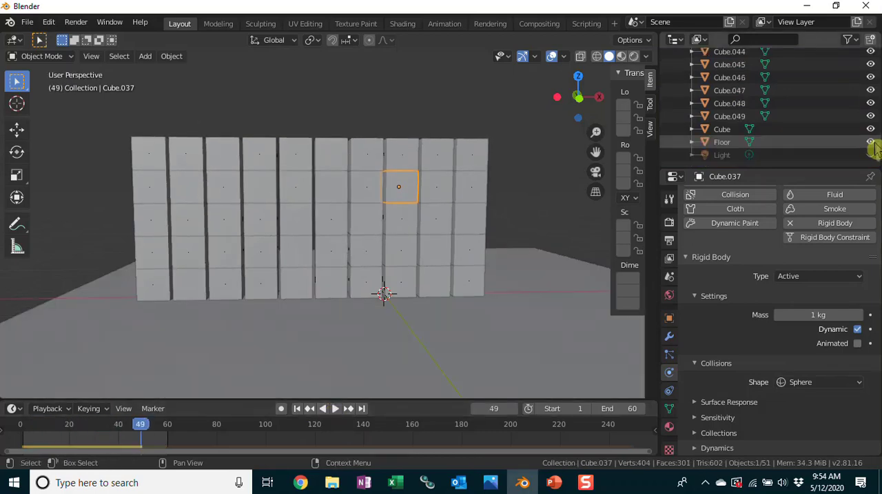
Set the Floor's rigid body bounciness to 1 in its surface response settings.
click(509, 343)
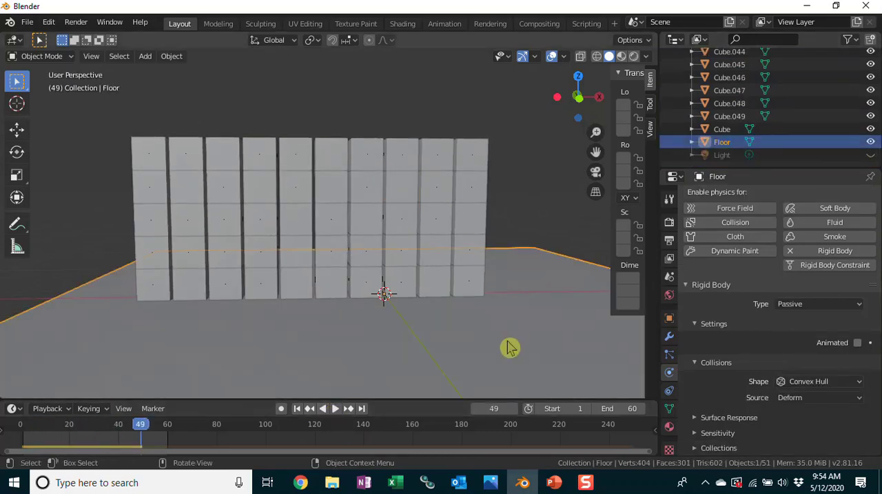
click(693, 423)
scroll(766, 400, down, 2)
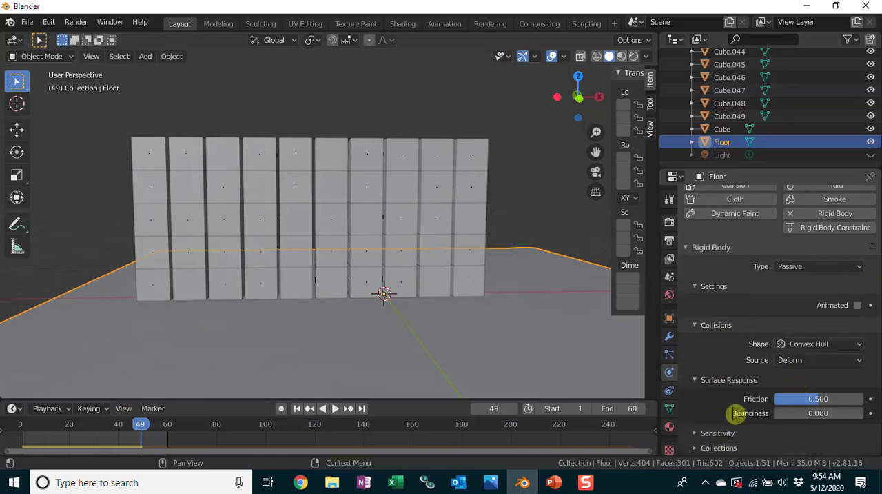
click(819, 413)
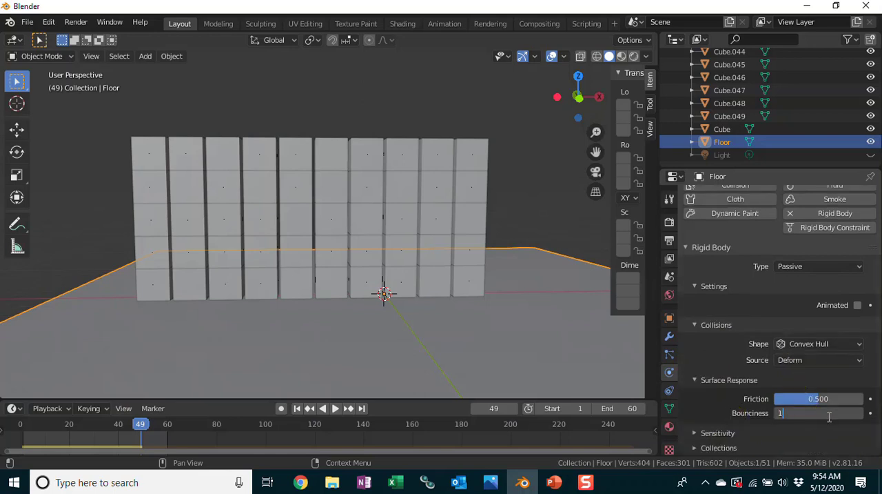
text(1)
key(Return)
Play the simulation with the bouncy floor, stop it and return to frame 0.
click(336, 409)
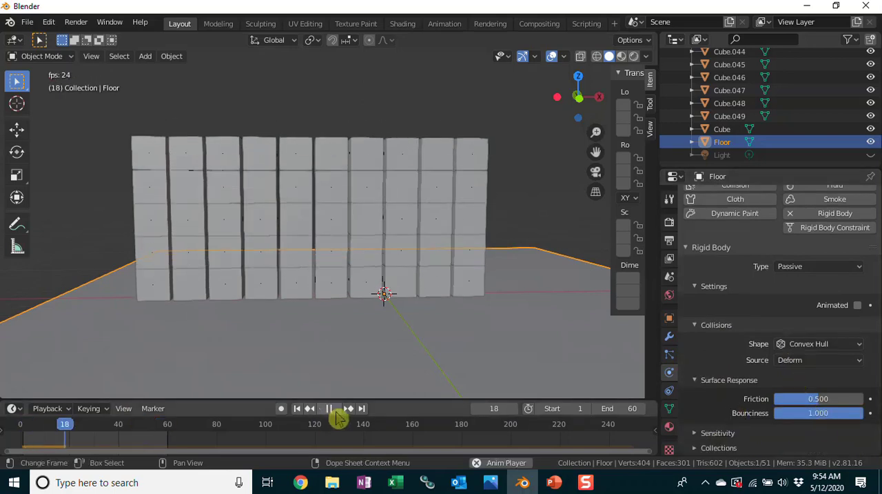
click(330, 409)
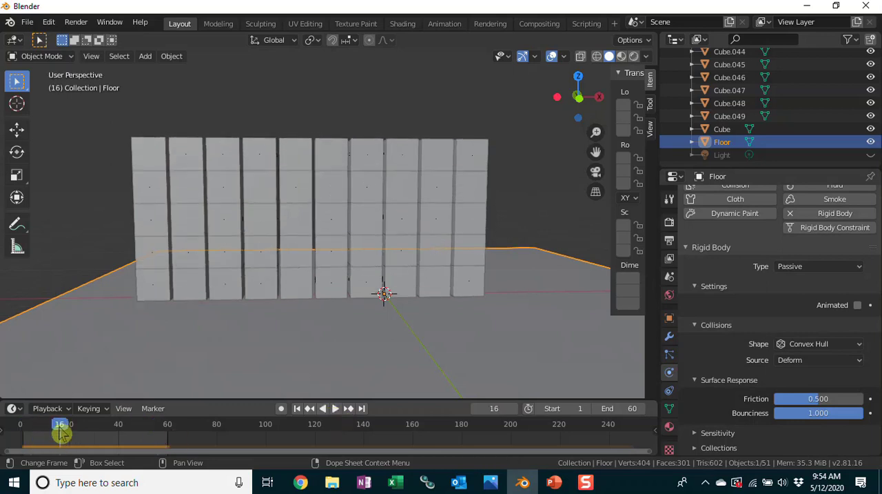
drag(61, 433, 28, 436)
key(space)
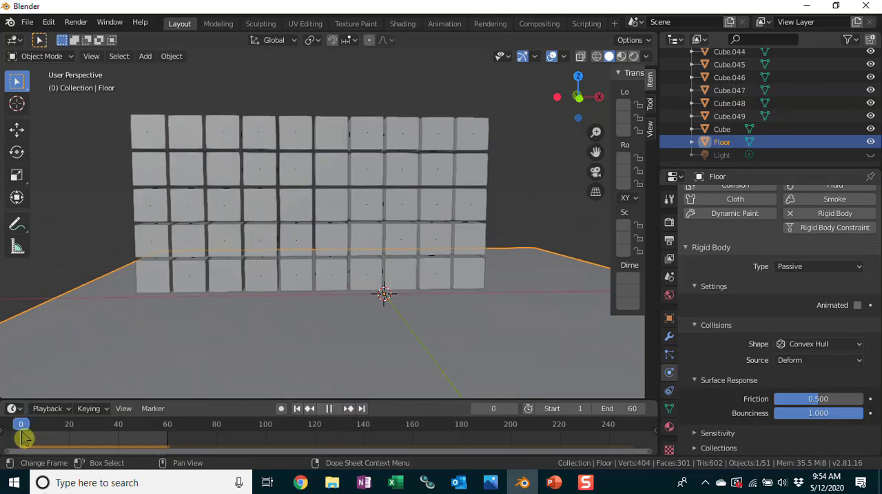
key(space)
Set the rigid body bounciness of the wall's bottom-left corner cube to 1.
click(155, 289)
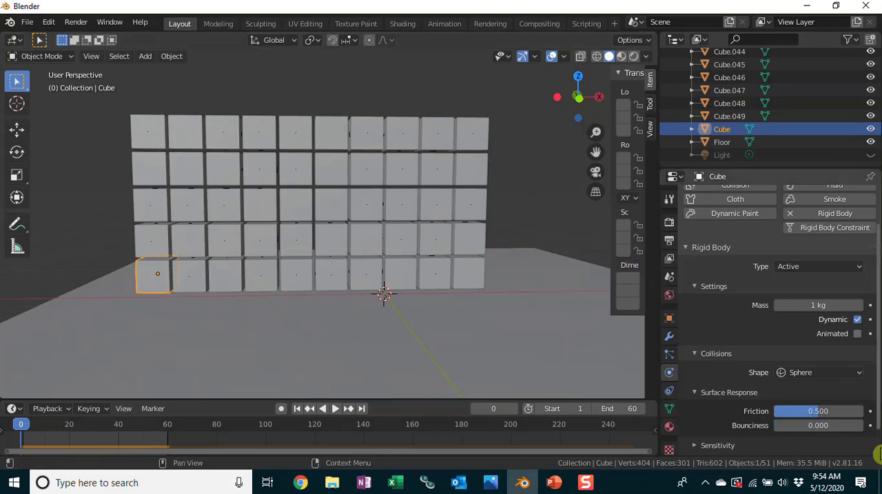
click(803, 425)
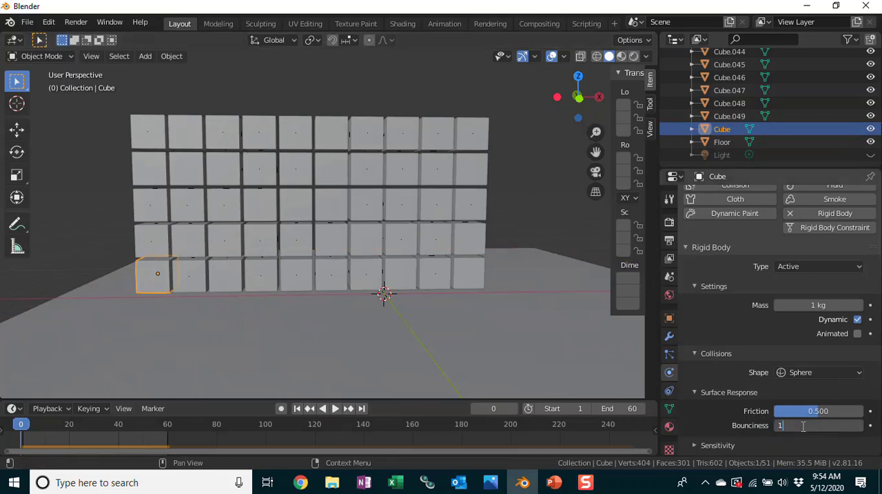
text(1)
key(Return)
Hide the Floor and copy the active corner cube's rigid body settings to all the other cubes in the wall.
drag(121, 104, 498, 279)
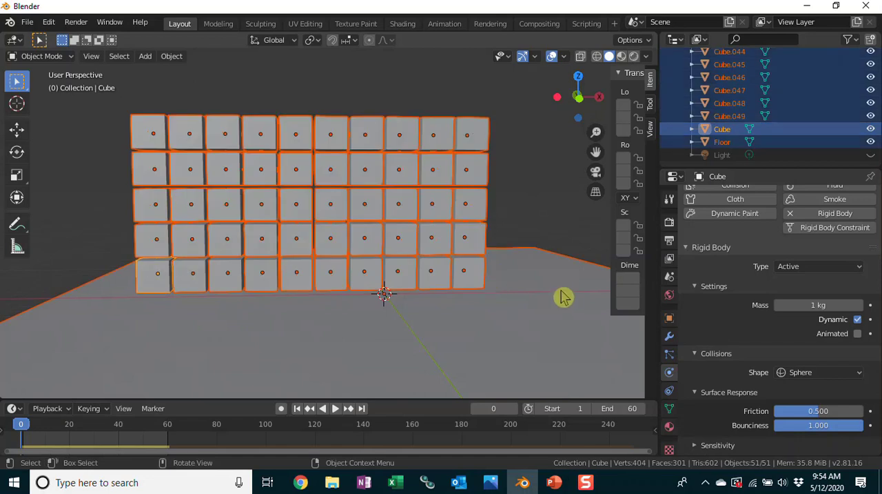
click(870, 142)
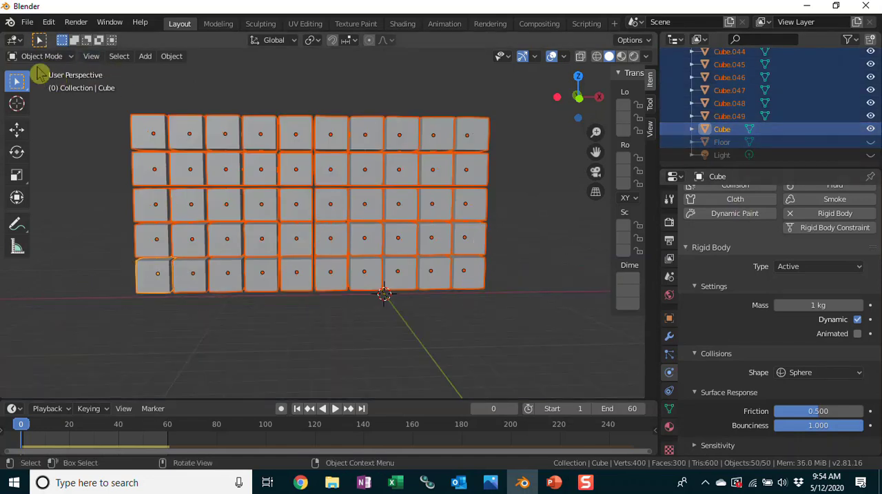
click(49, 23)
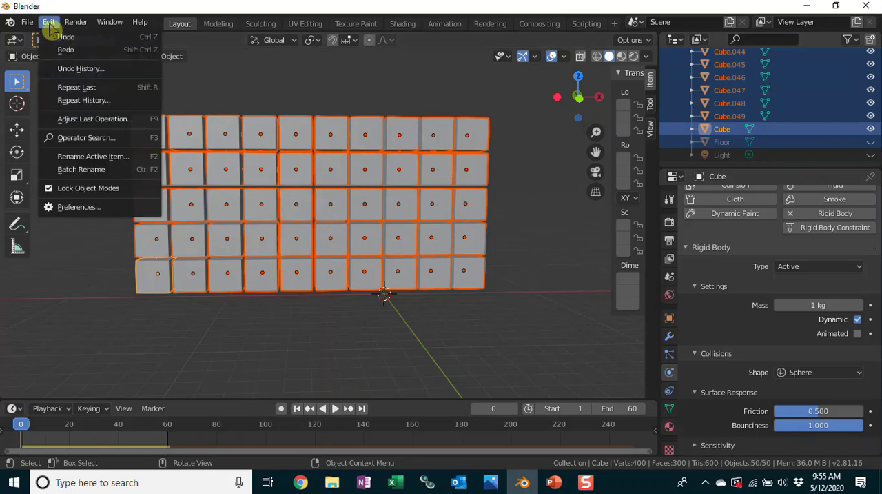
click(100, 142)
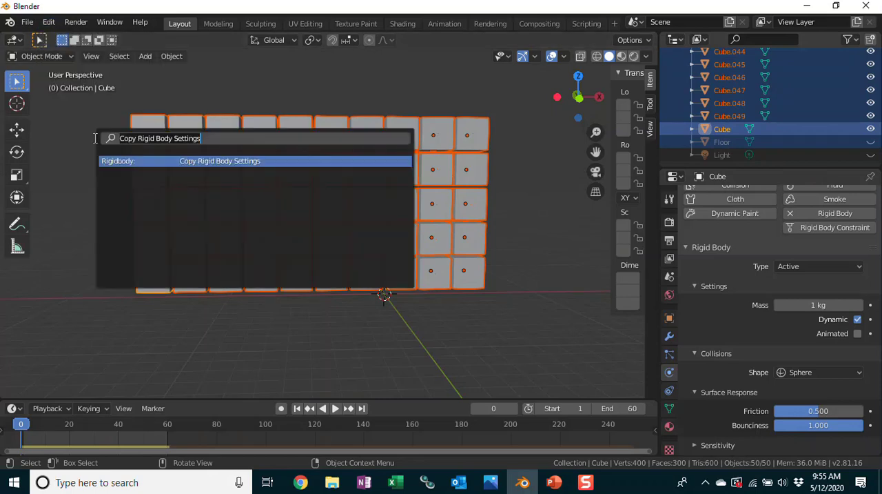
click(219, 161)
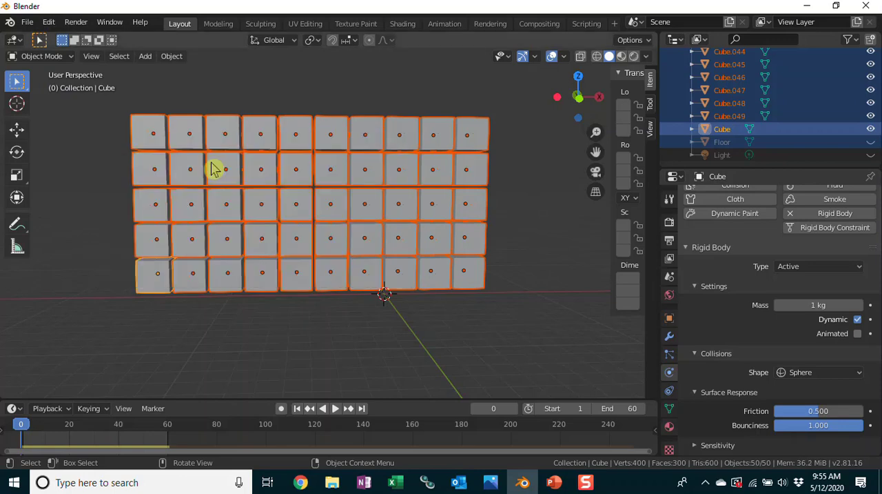
Check the bounciness on several individual cubes in the wall, including the top-right one, and clear the selection.
click(540, 203)
click(475, 138)
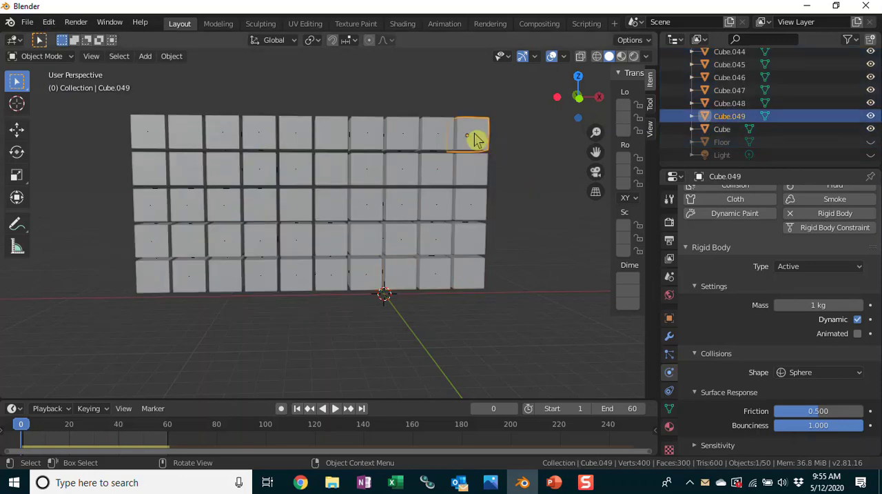
click(410, 173)
click(153, 288)
click(559, 213)
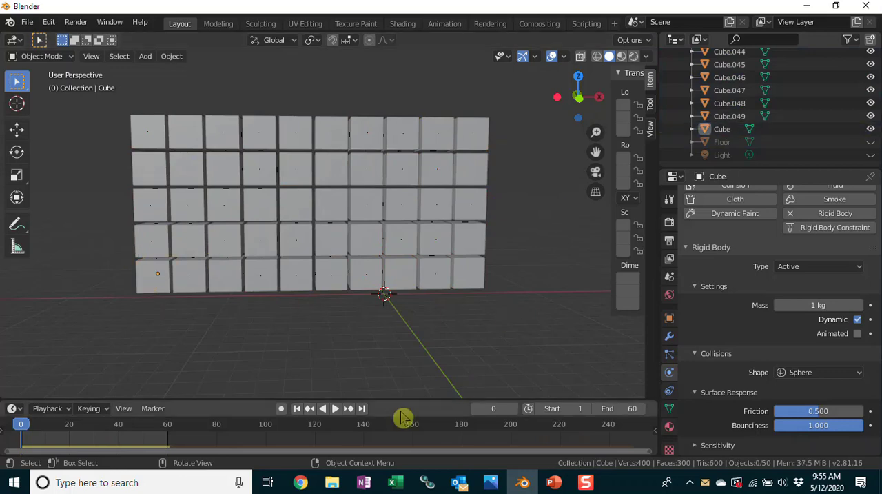
Unhide the Floor and play the simulation with the bouncy cubes.
click(871, 142)
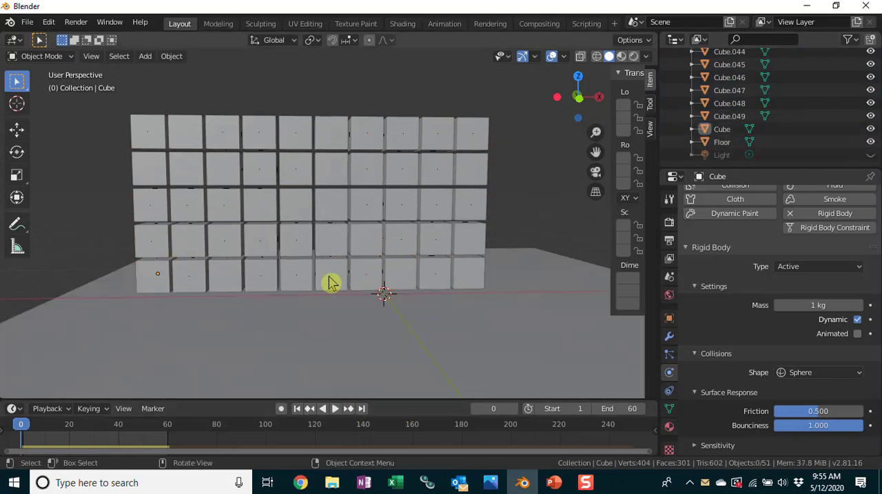
click(335, 409)
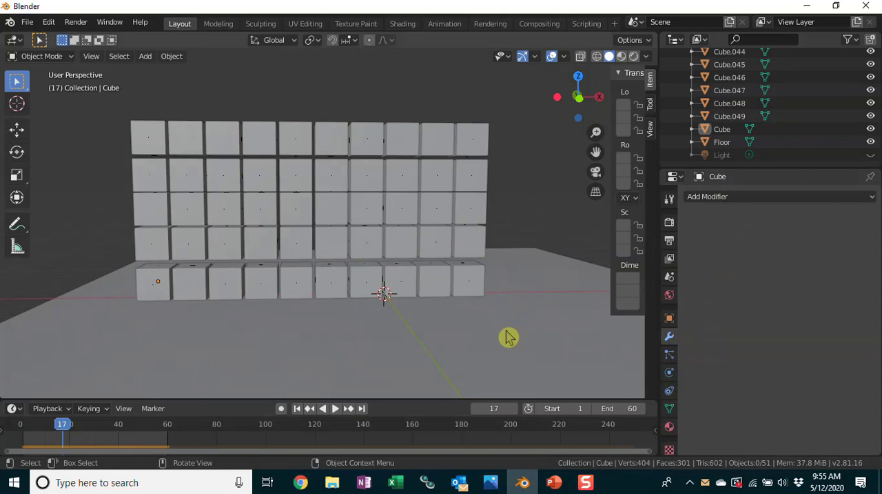
Tilt the Floor by setting its Y rotation to about 2.9°.
click(484, 341)
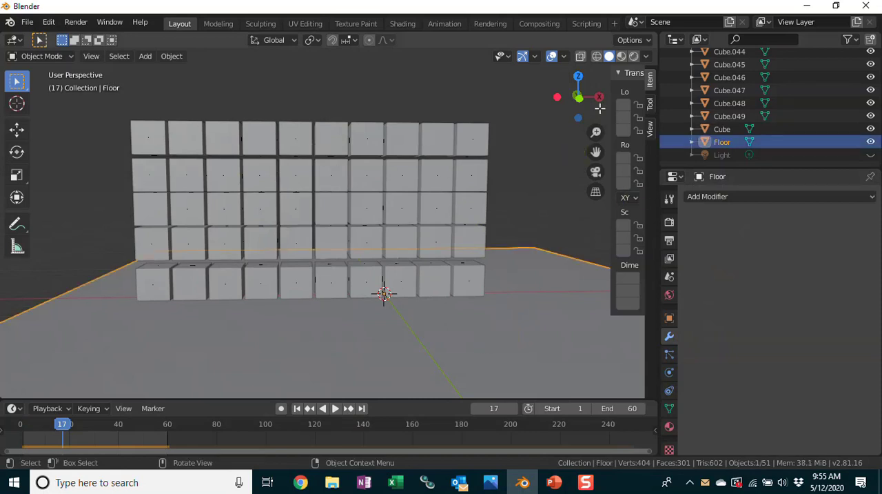
drag(611, 99, 545, 101)
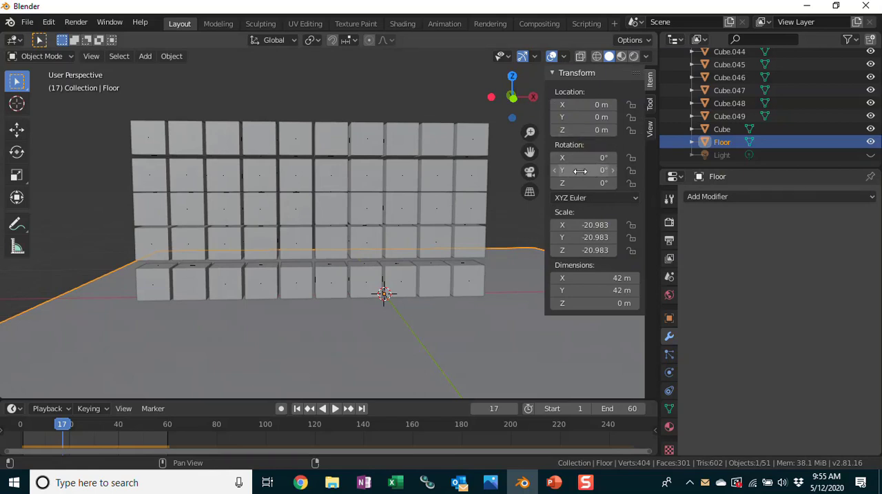
drag(582, 170, 598, 169)
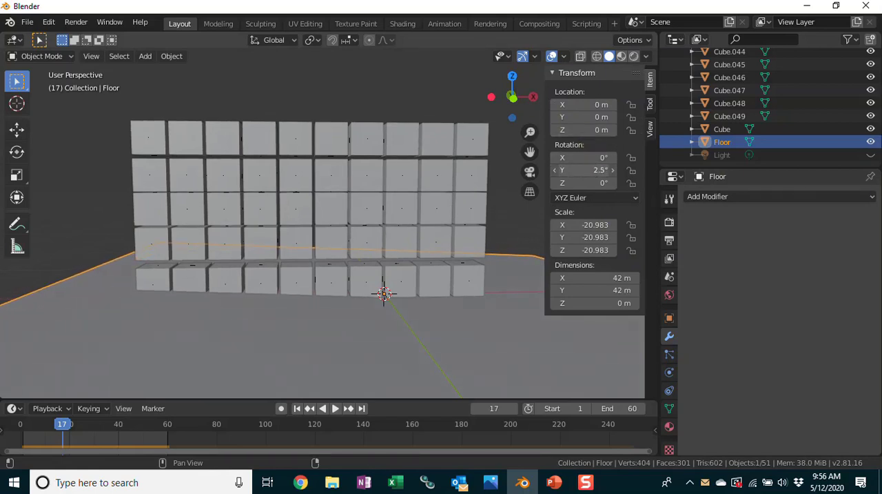
Move the tilted Floor down about 2.59 m along the Z axis.
key(g)
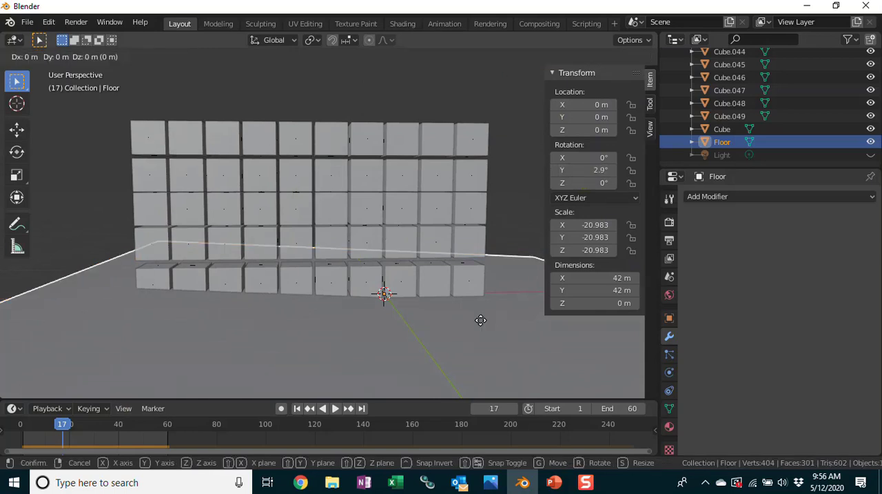
key(z)
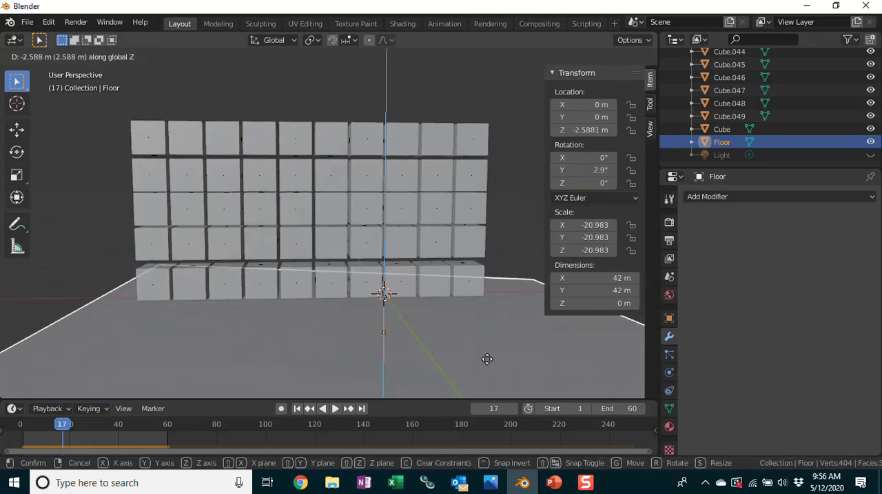
click(490, 366)
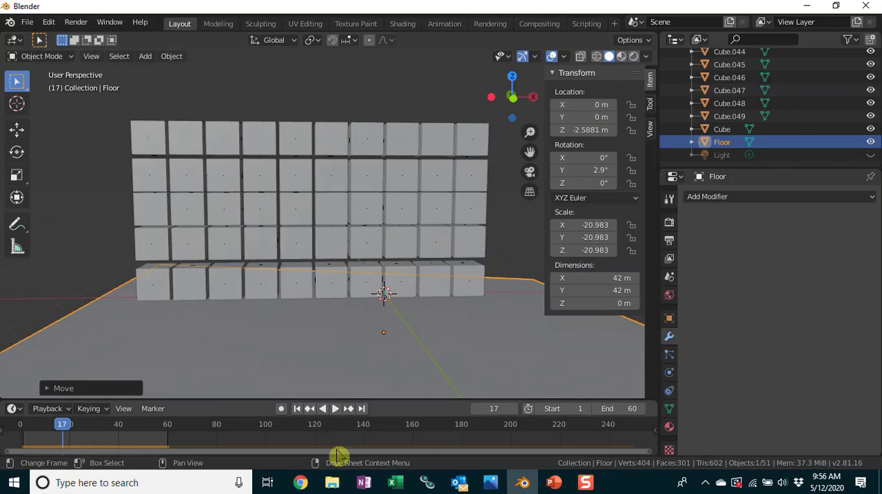
Play the simulation on the tilted floor and set the animation's end frame to 100.
click(334, 409)
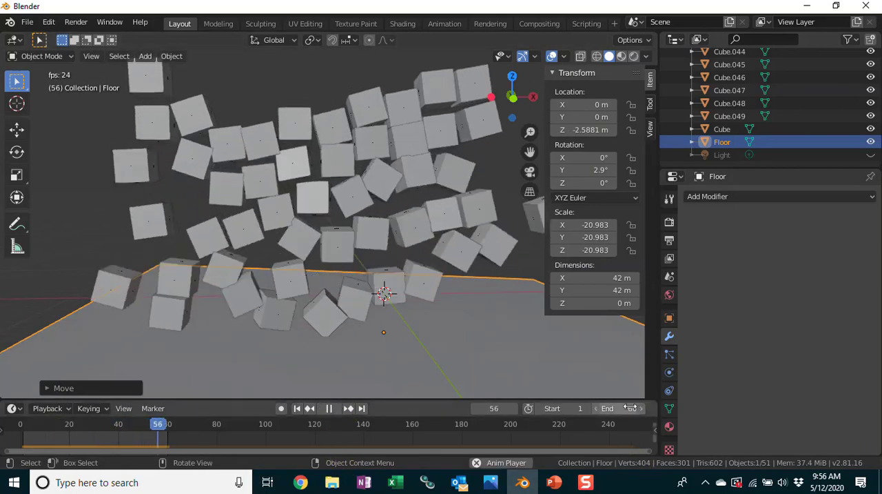
drag(641, 412, 650, 412)
click(630, 412)
text(100)
key(Return)
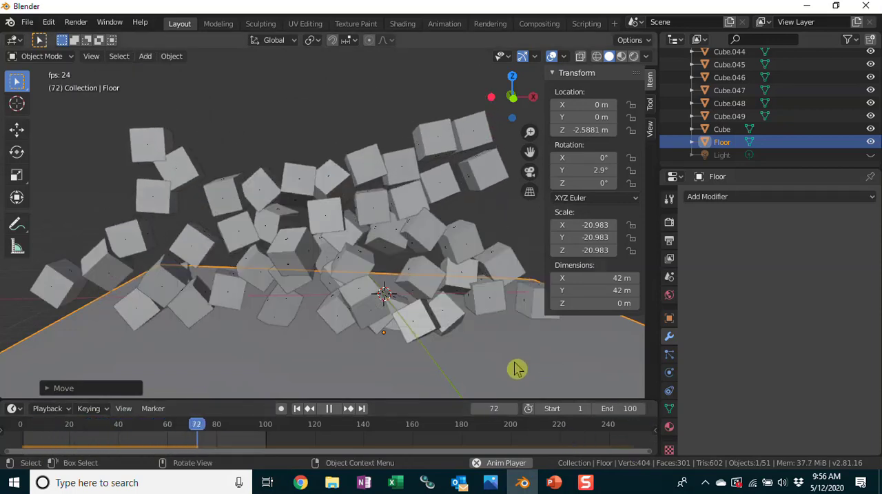
Set the animation's end frame to 200, watch the longer simulation and return to frame 0.
click(617, 407)
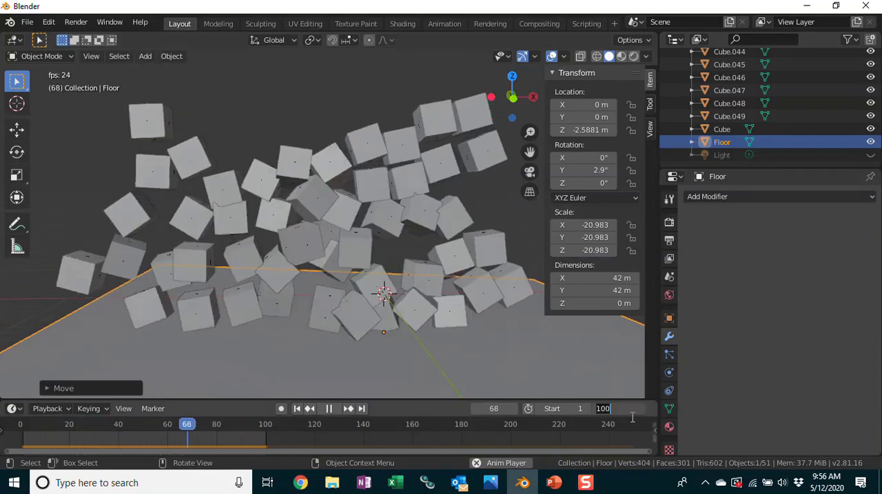
text(200)
key(Return)
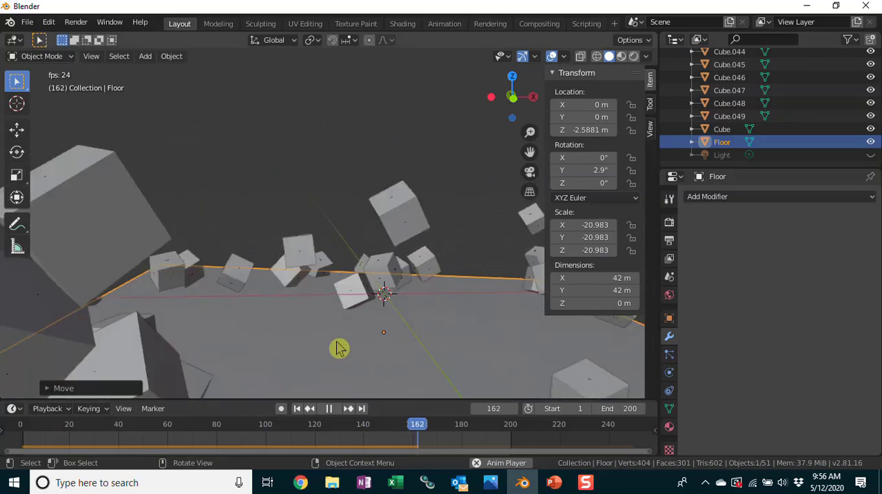
click(221, 423)
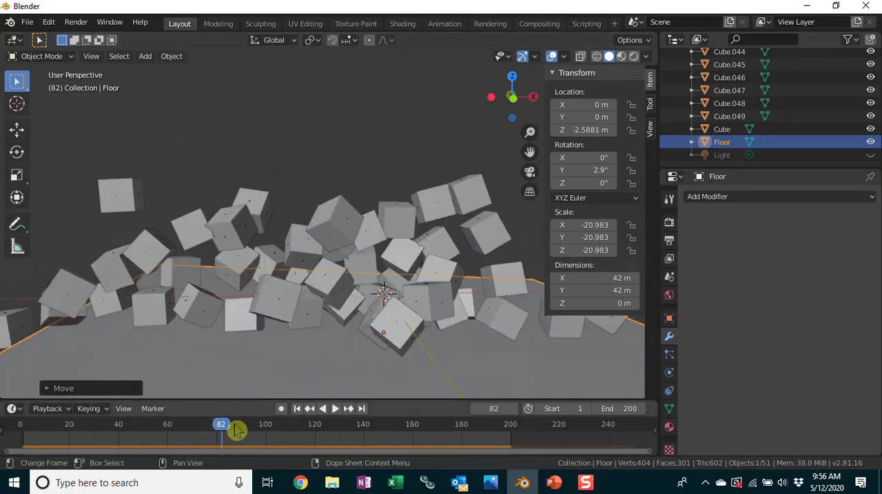
drag(222, 433, 20, 432)
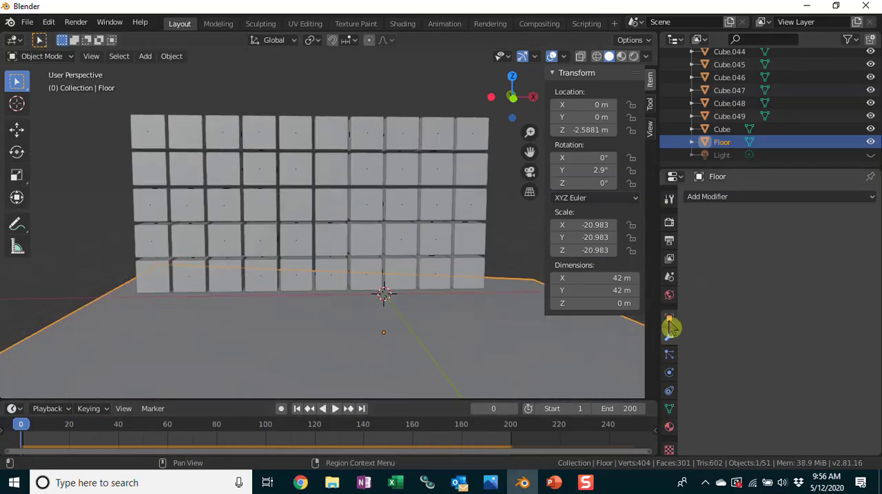
Add a new material to the Floor and name it Floor.
click(670, 427)
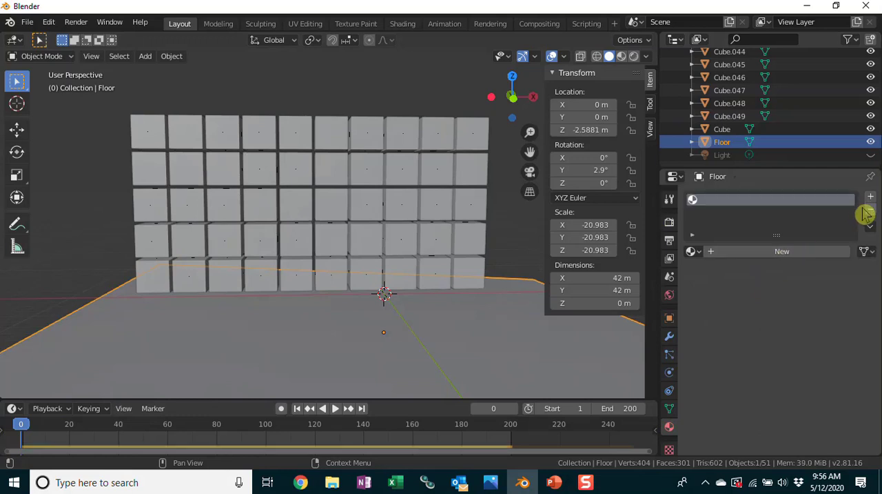
click(762, 251)
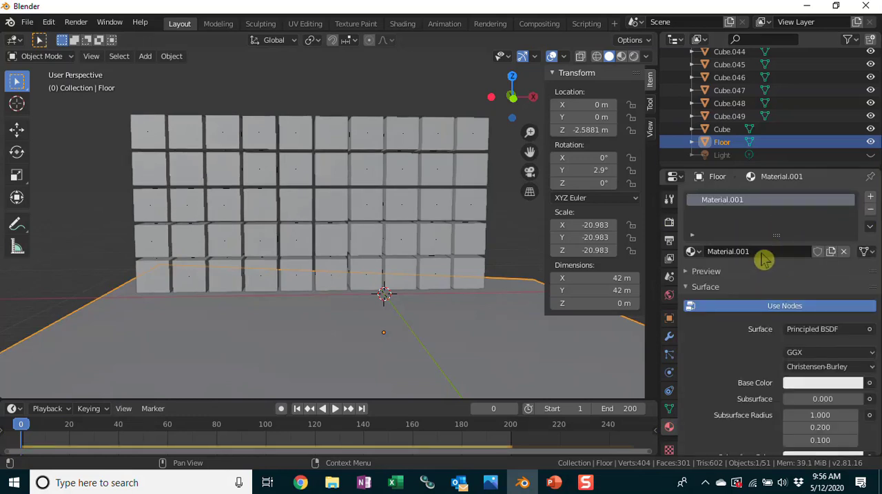
click(753, 251)
text(Flo)
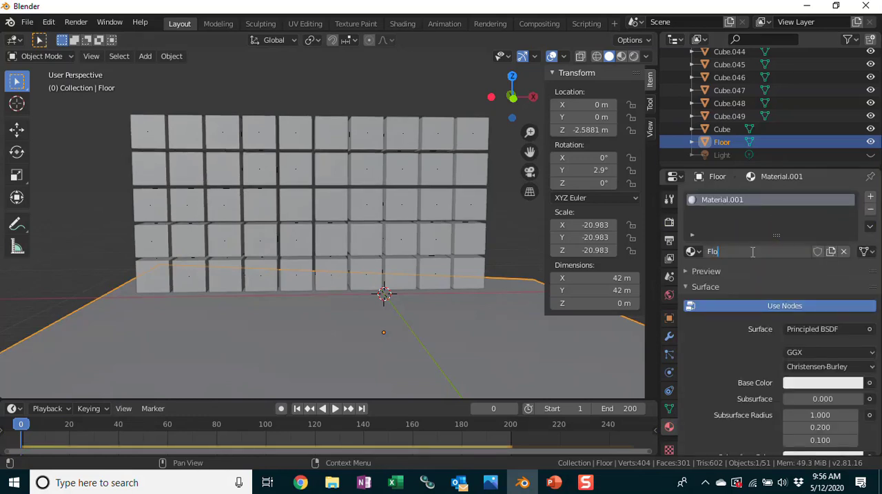
text(or)
key(Return)
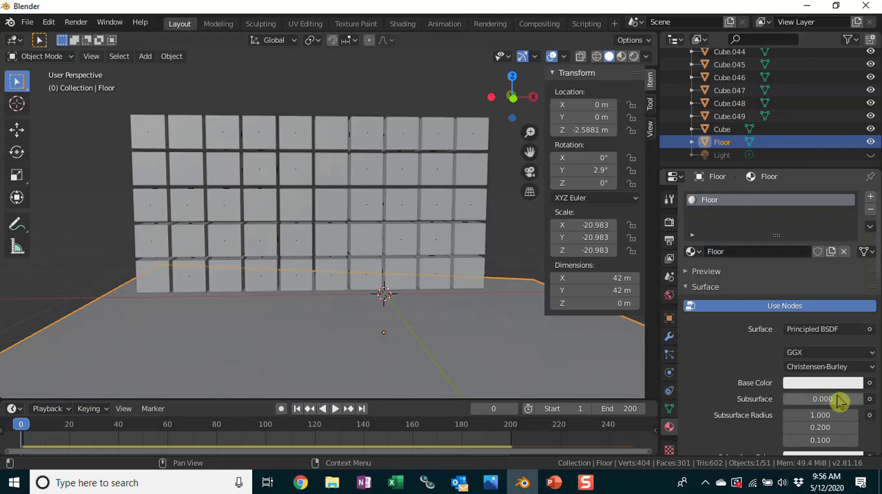
scroll(815, 358, down, 3)
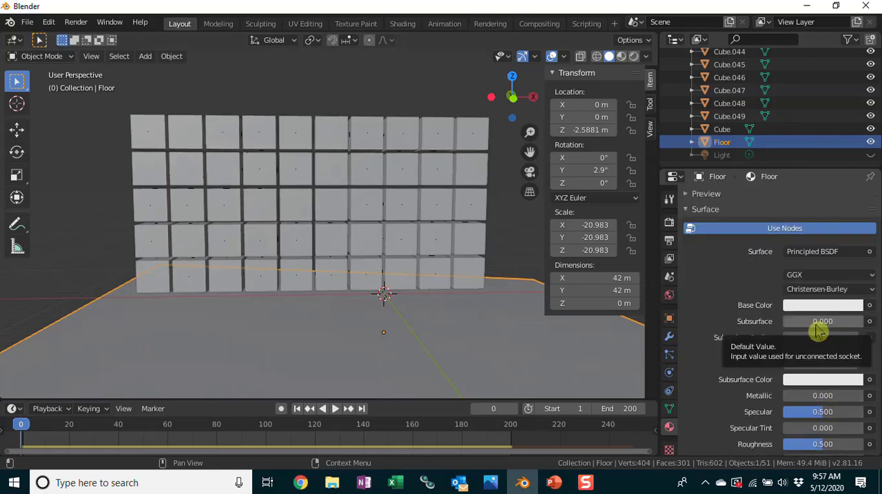
Use the image texture Wood Lane Texture.jpg as the Floor material's base color and switch the viewport to material preview shading.
click(870, 306)
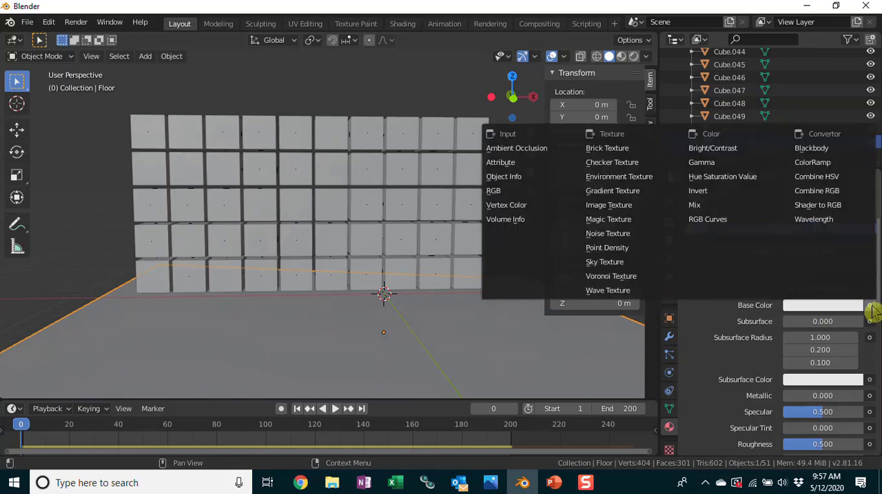
click(609, 204)
click(859, 321)
scroll(276, 242, down, 2)
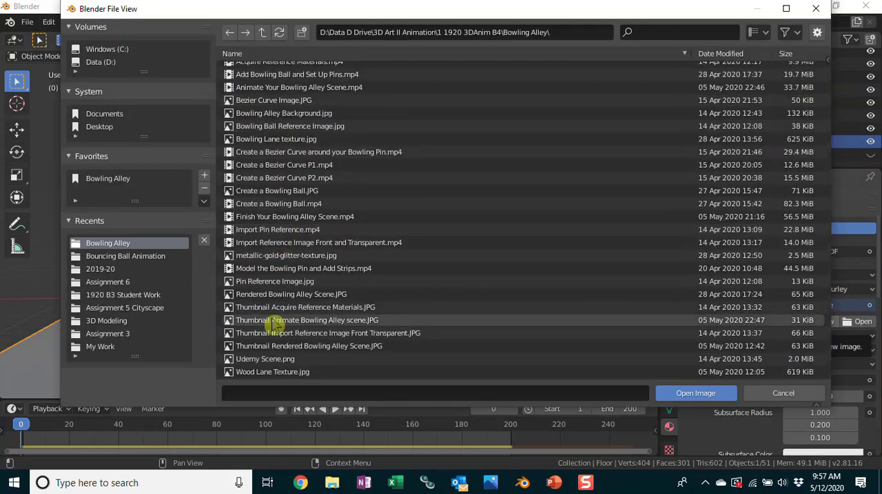
click(608, 373)
click(682, 393)
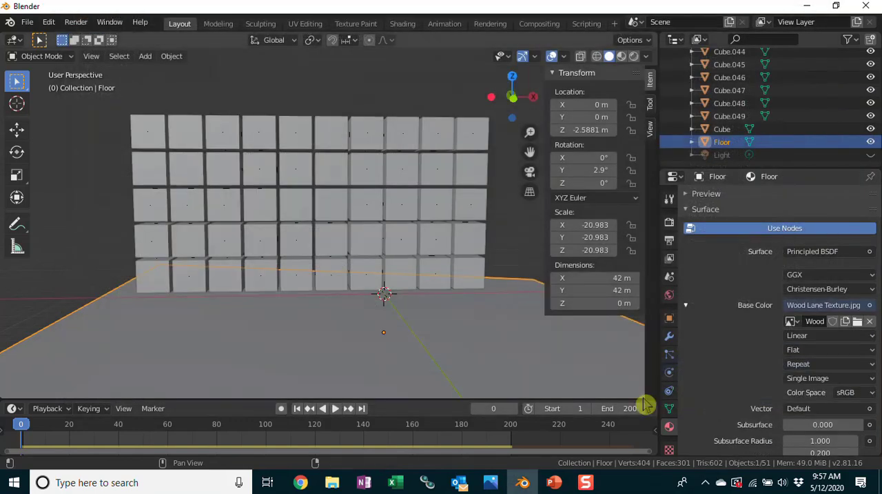
click(622, 57)
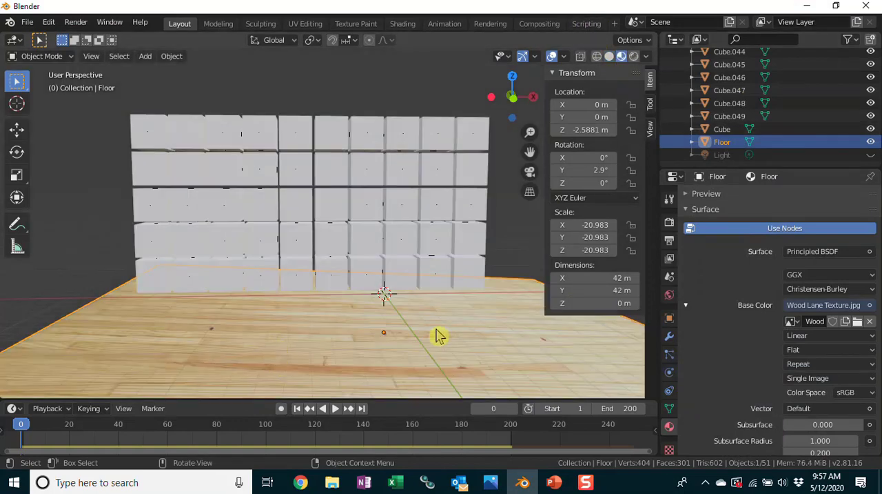
Select the first cube in the wall's lowest row and rename its shared material Block.
click(156, 288)
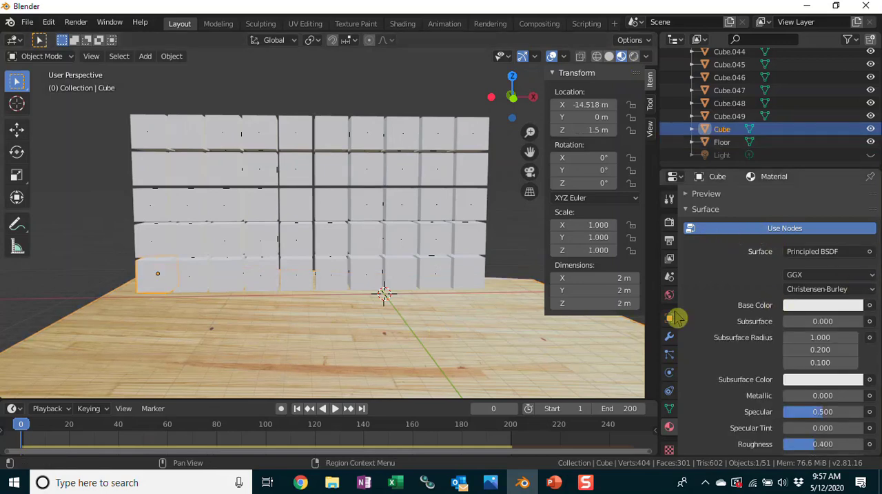
scroll(761, 232, up, 3)
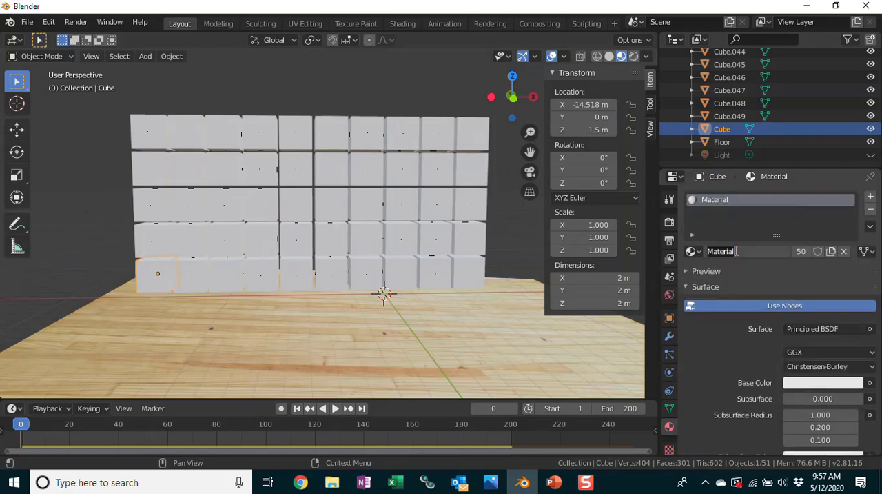
click(736, 251)
text(Block)
key(Return)
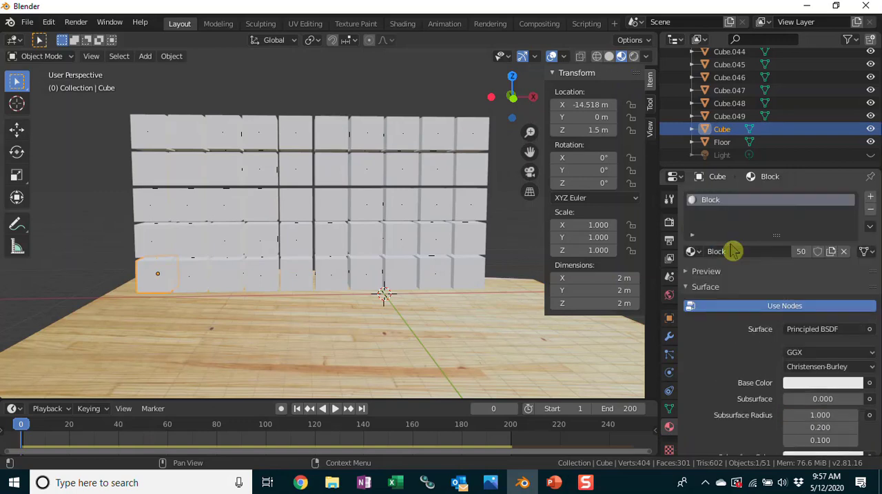
Set the Block material's base color to bright red and play the simulation with the colored cubes.
click(830, 386)
drag(784, 249, 794, 292)
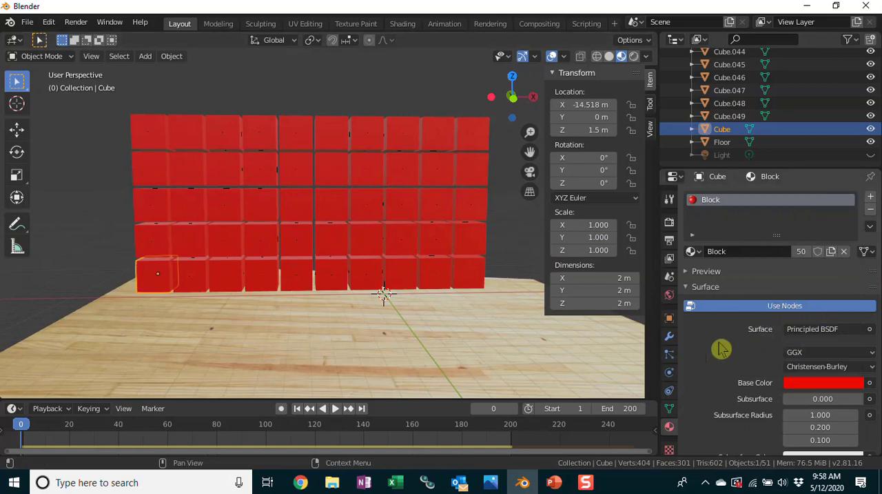
click(335, 408)
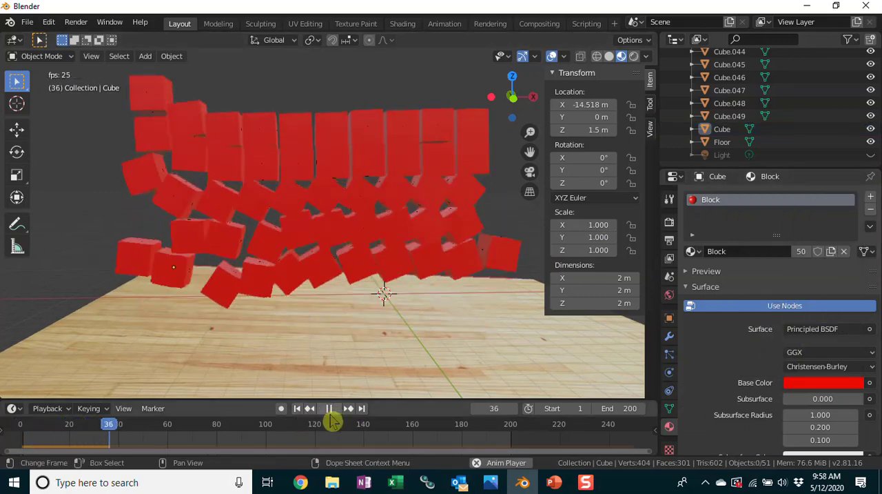